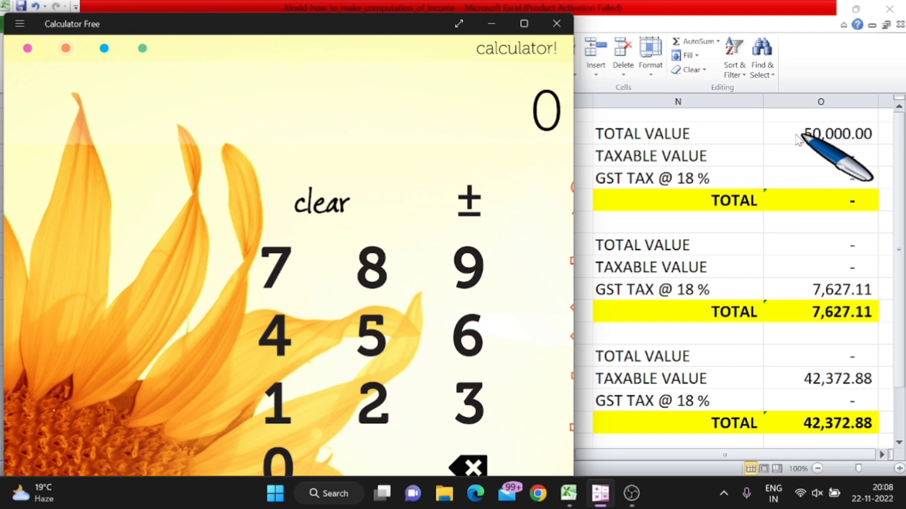
Calculate 50,000 ÷ 118 × 100 in Calculator Free, giving a 42,372.88 taxable value
{"action": "right_click", "coordinate": [535, 111]}
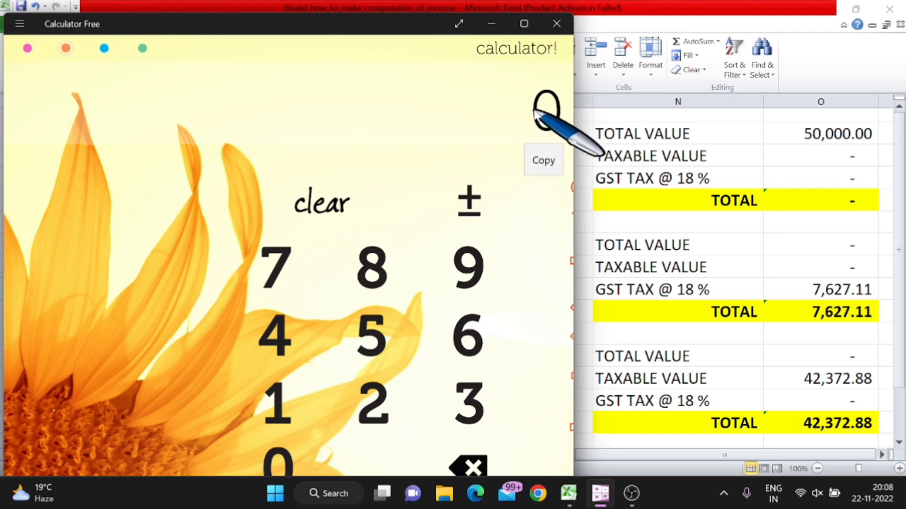
{"action": "type", "text": "5"}
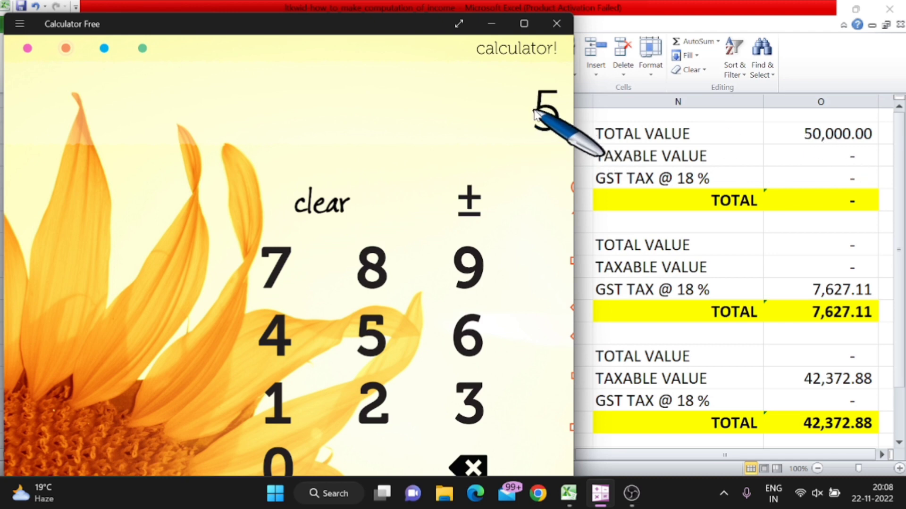
{"action": "type", "text": "0,000"}
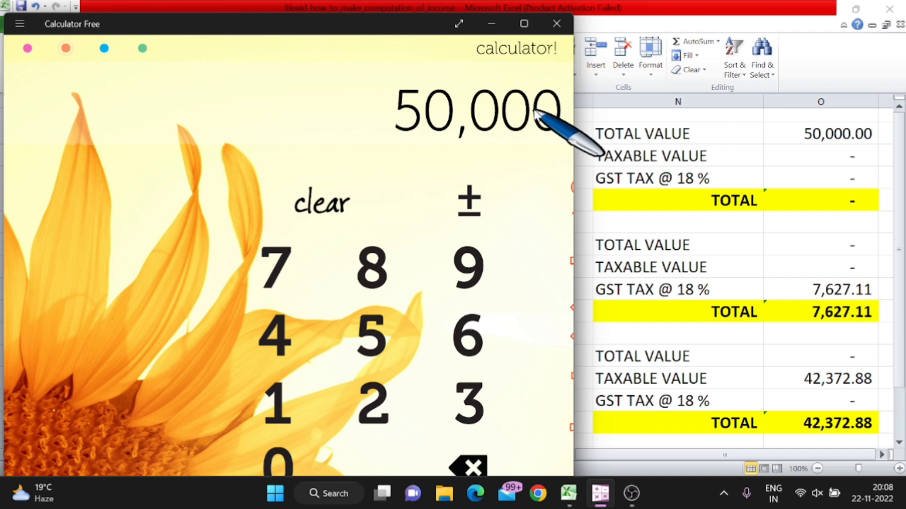
{"action": "key", "text": "slash"}
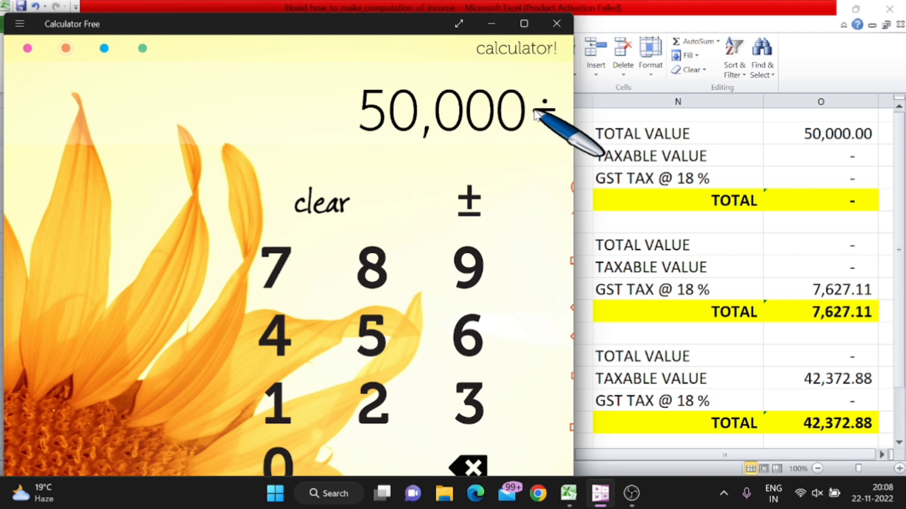
{"action": "type", "text": "118"}
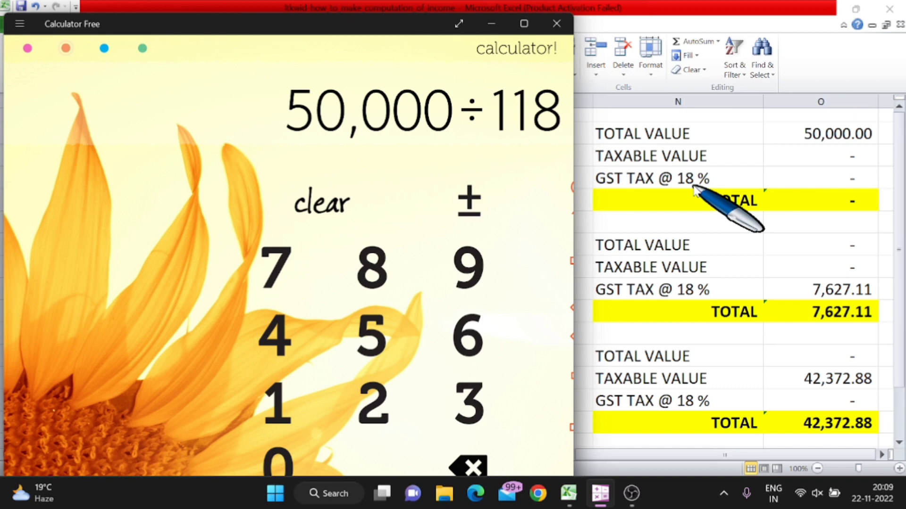
{"action": "key", "text": "asterisk"}
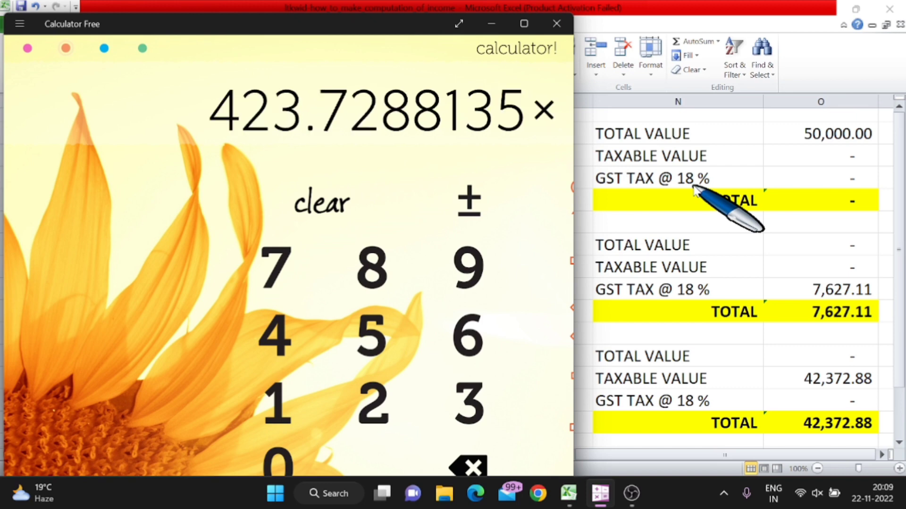
{"action": "type", "text": "1"}
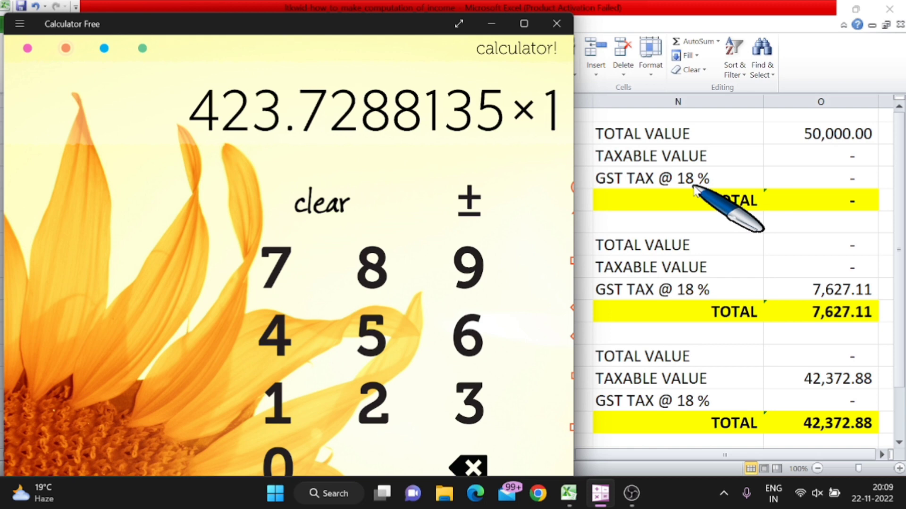
{"action": "type", "text": "00"}
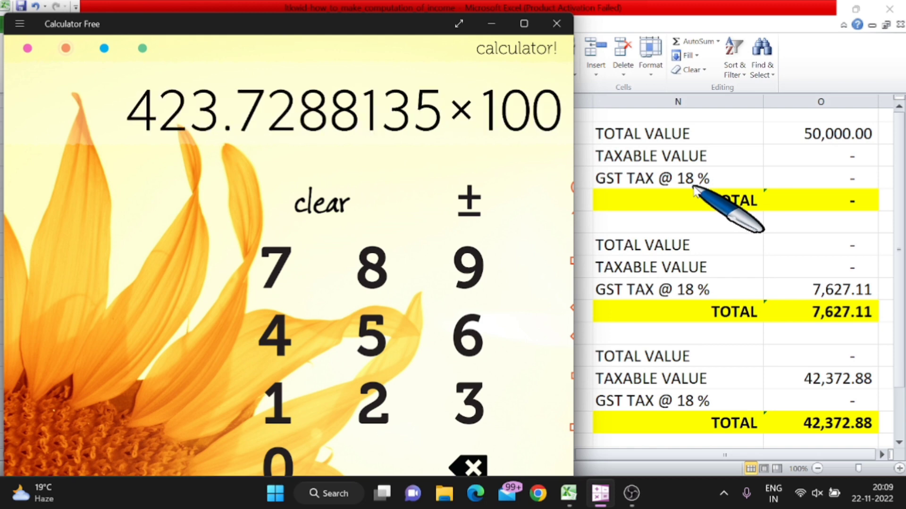
{"action": "key", "text": "Return"}
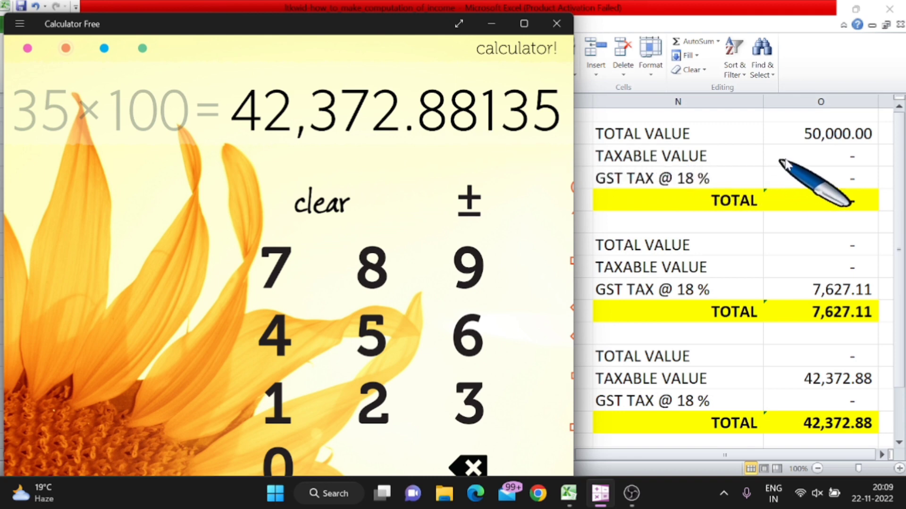
{"action": "key", "text": "alt+Tab"}
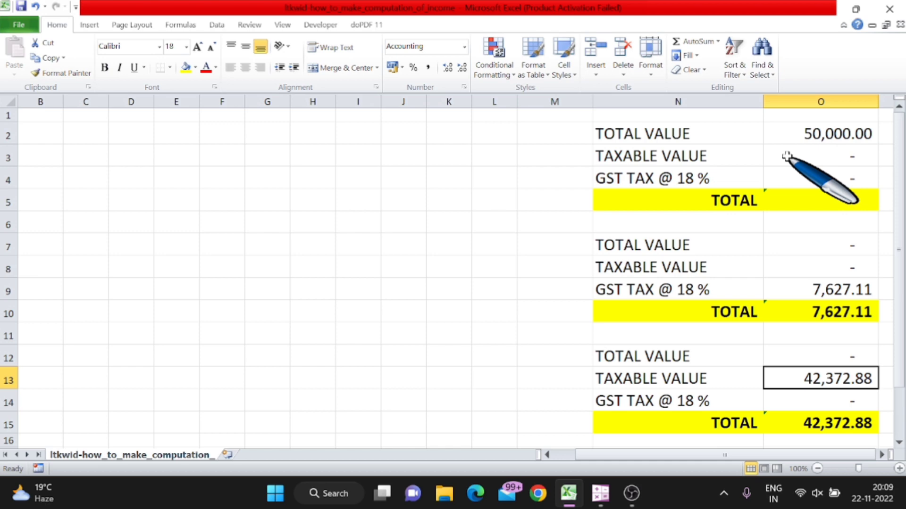
Enter 42,372.88 in cell O3 as the first block's taxable value
{"action": "left_click", "coordinate": [787, 156]}
{"action": "type", "text": "42,37"}
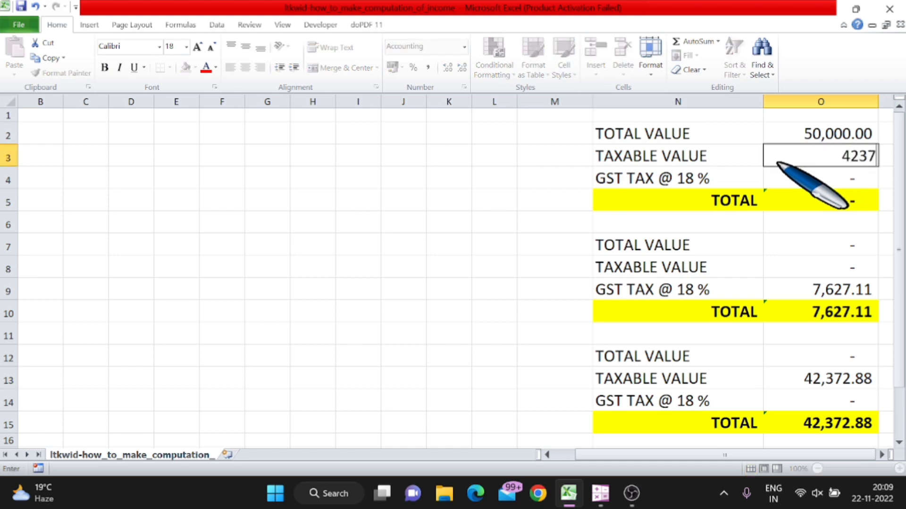
{"action": "type", "text": "2.88"}
{"action": "key", "text": "Return"}
{"action": "left_click", "coordinate": [778, 160]}
{"action": "key", "text": "alt+Tab"}
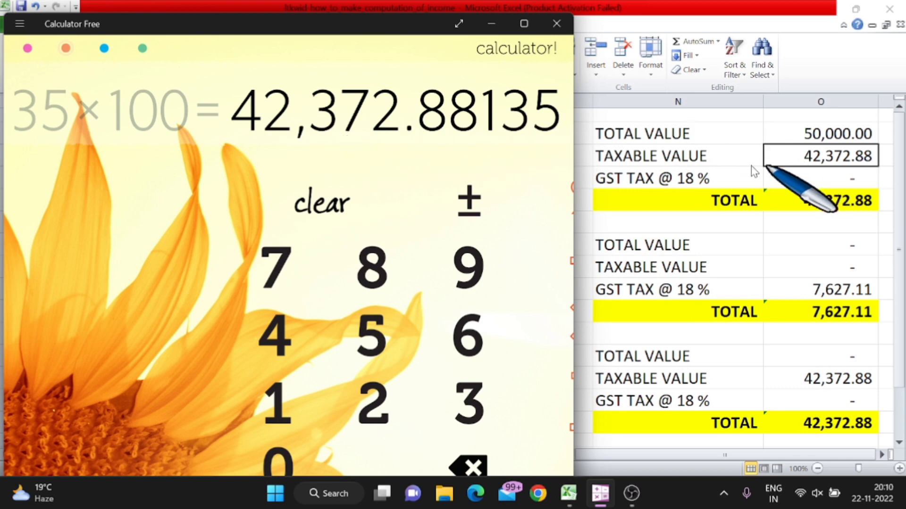
Multiply 42,372.88 by 18 and divide by 100 for 7,627.1184 GST
{"action": "type", "text": "8"}
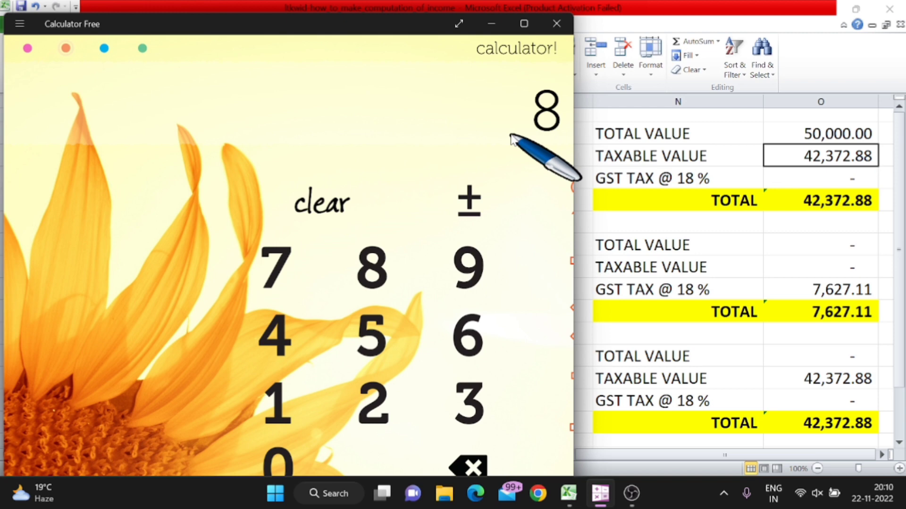
{"action": "type", "text": "*"}
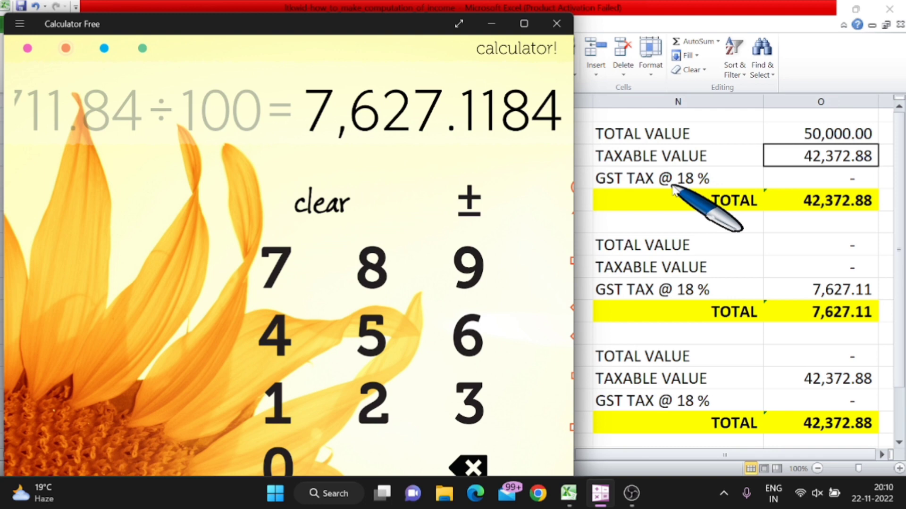
Enter 7,627.11 as GST in O4 and confirm the TOTAL formula =SUM(O3:O4)
{"action": "left_click", "coordinate": [787, 179]}
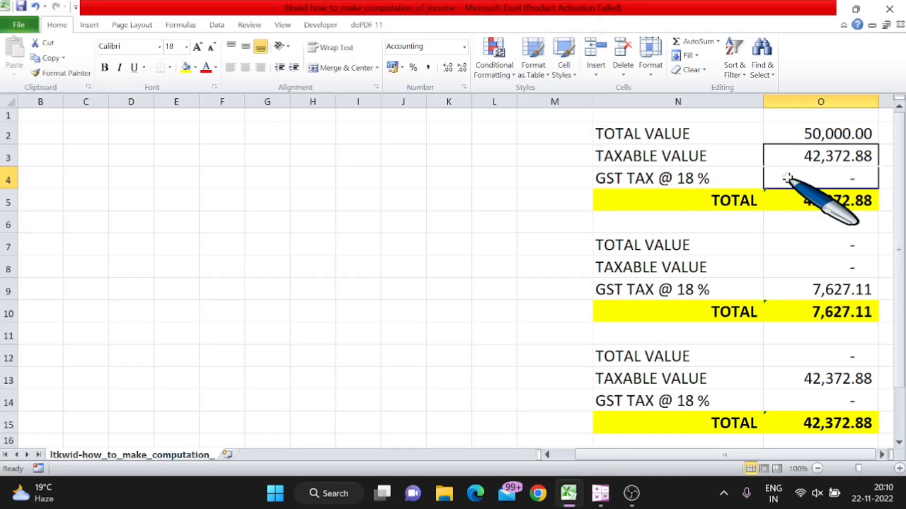
{"action": "type", "text": "7627"}
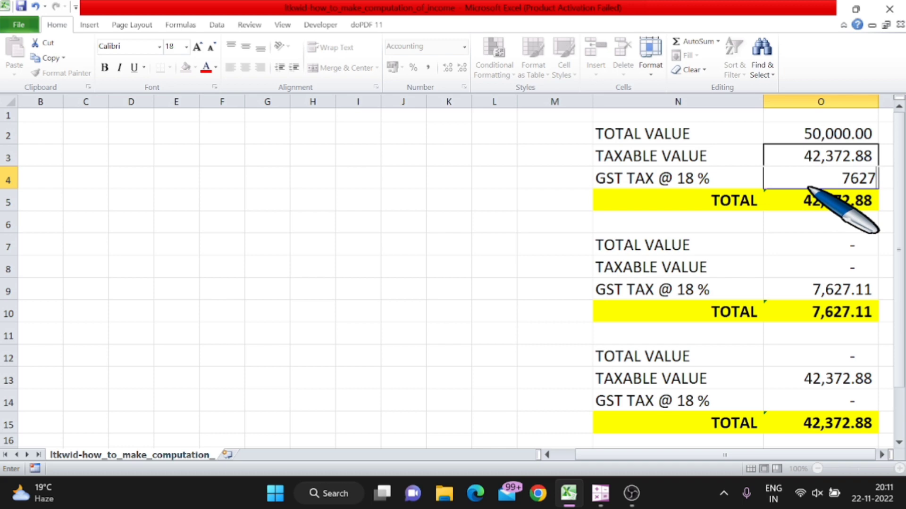
{"action": "type", "text": ".11"}
{"action": "double_click", "coordinate": [809, 202]}
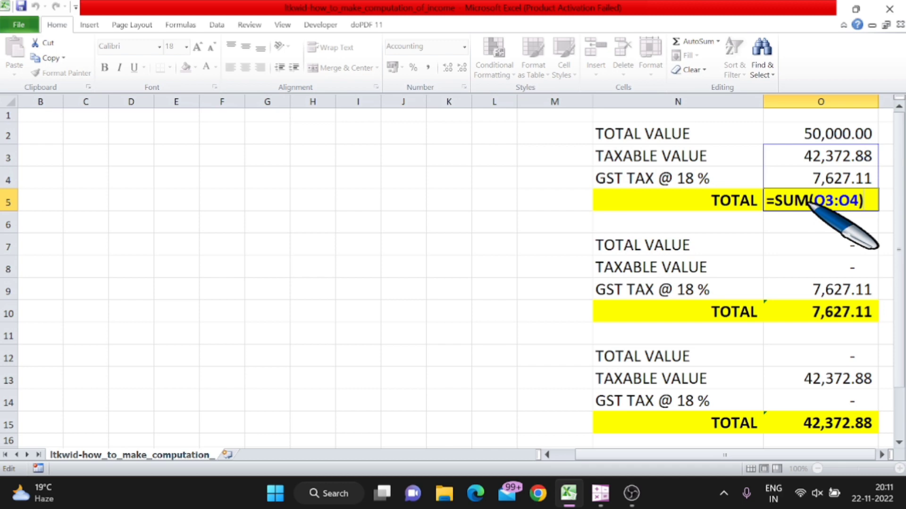
{"action": "key", "text": "Return"}
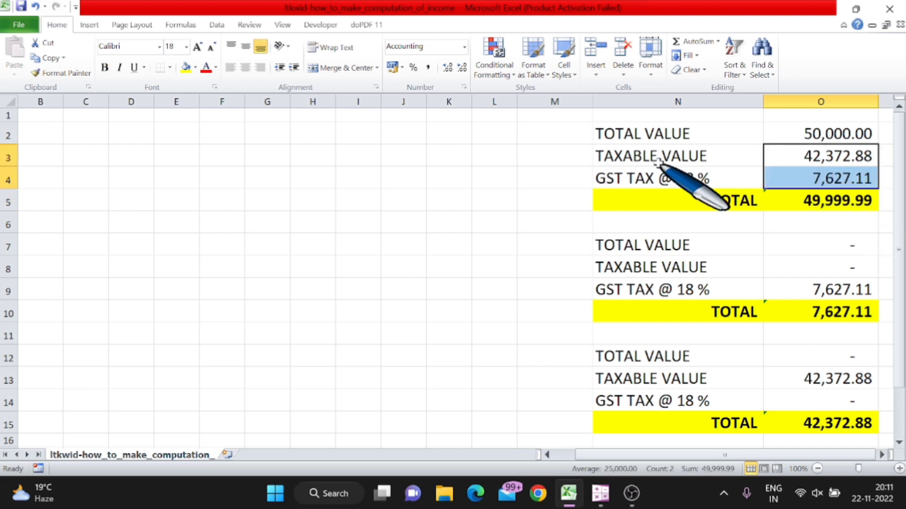
Check the first block's 49,999.99 sum and the second block's 7,627.11 GST amount
{"action": "left_click", "coordinate": [853, 155]}
{"action": "left_click", "coordinate": [718, 178]}
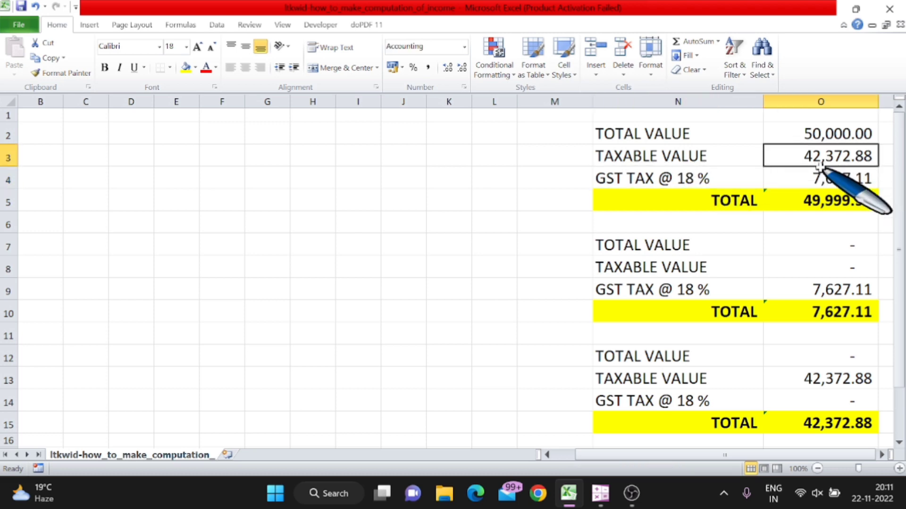
{"action": "left_click_drag", "start_coordinate": [828, 157], "coordinate": [832, 179]}
{"action": "left_click", "coordinate": [847, 208]}
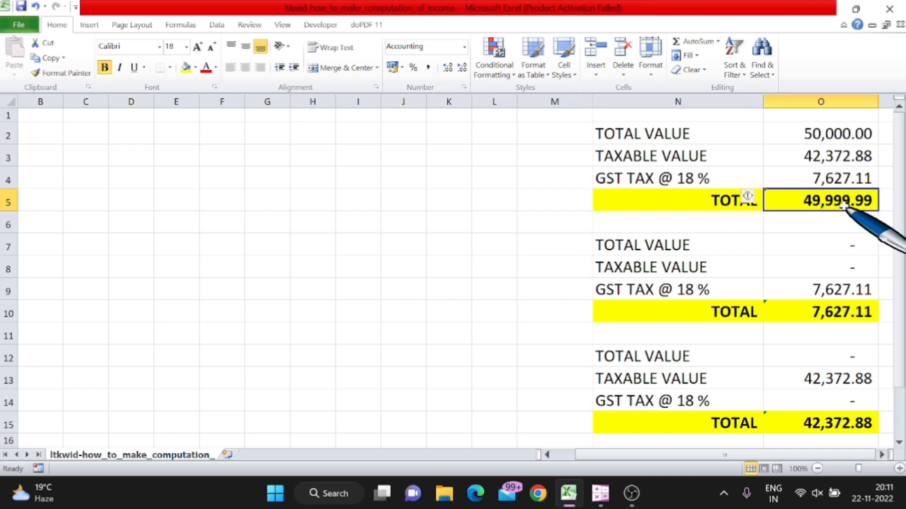
{"action": "left_click", "coordinate": [830, 290]}
{"action": "left_click", "coordinate": [686, 291]}
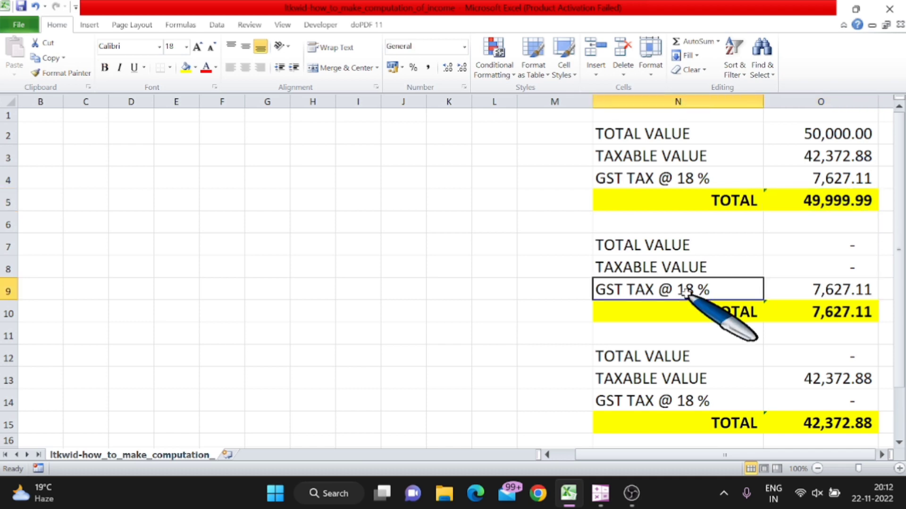
{"action": "left_click", "coordinate": [819, 295]}
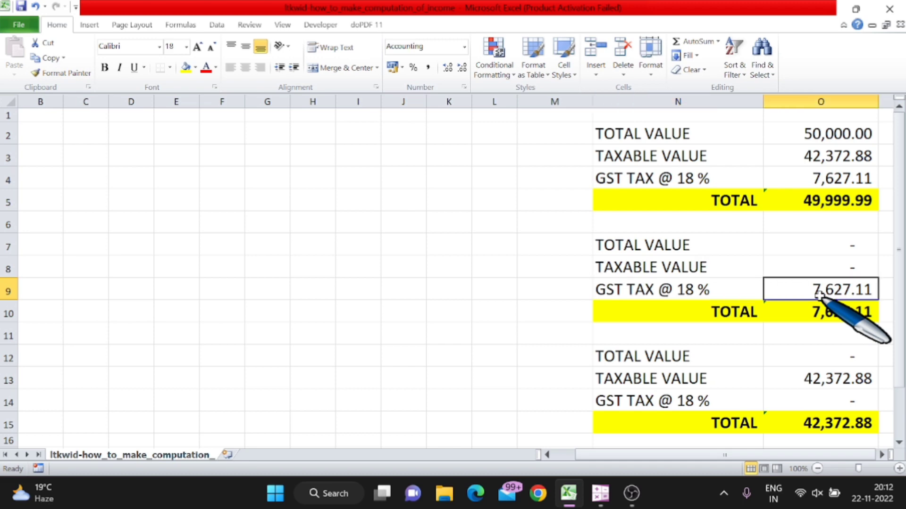
{"action": "key", "text": "alt+Tab"}
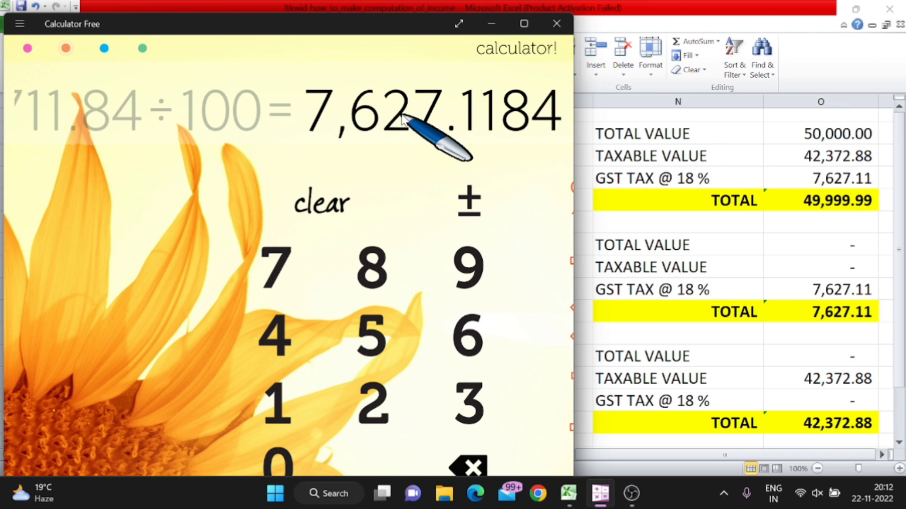
Clear the calculator and compute 7,627.11 ÷ 18 × 100, giving 42,372.83333
{"action": "right_click", "coordinate": [402, 116]}
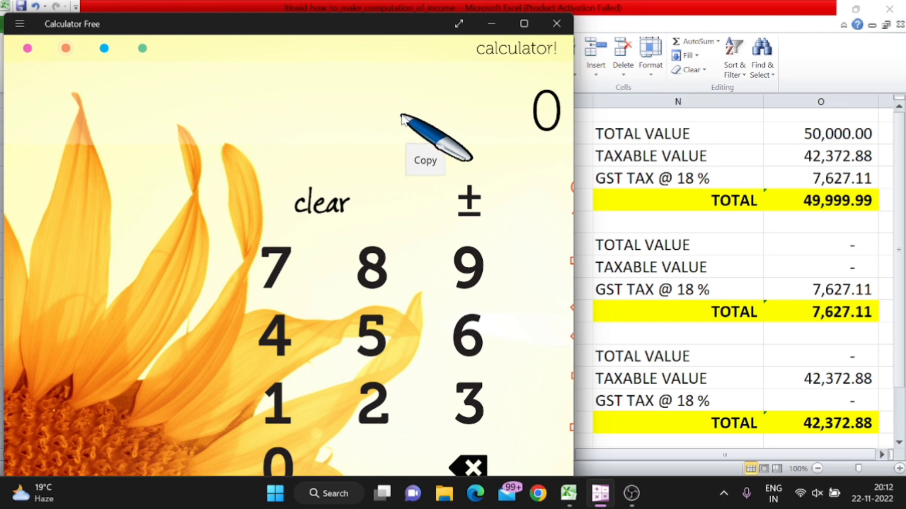
{"action": "left_click", "coordinate": [535, 117]}
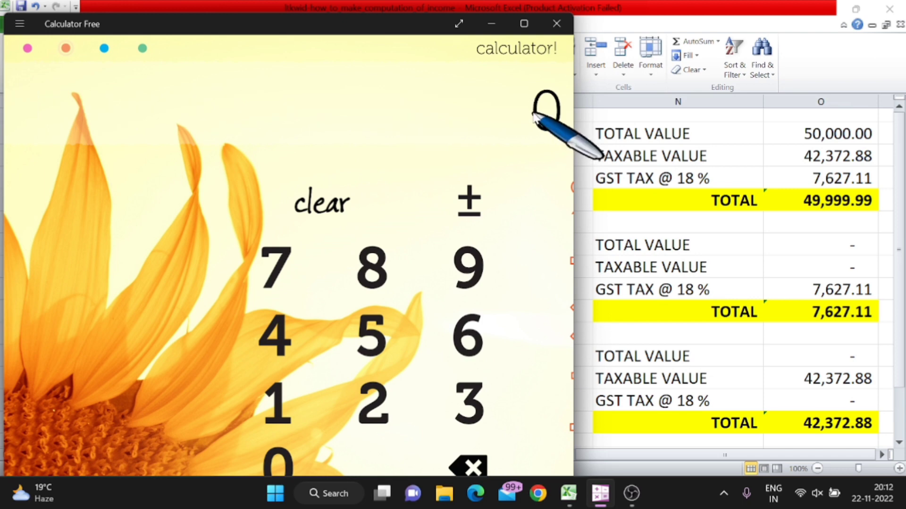
{"action": "type", "text": "7,6"}
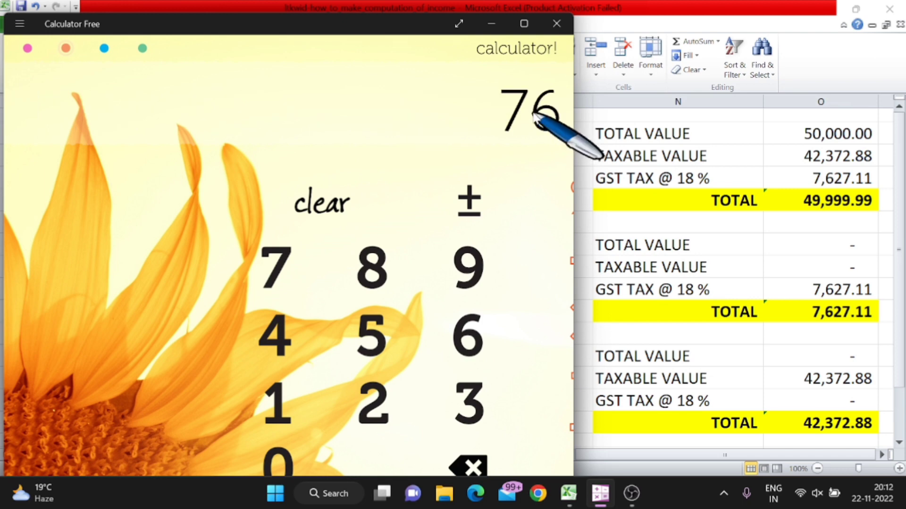
{"action": "type", "text": "27"}
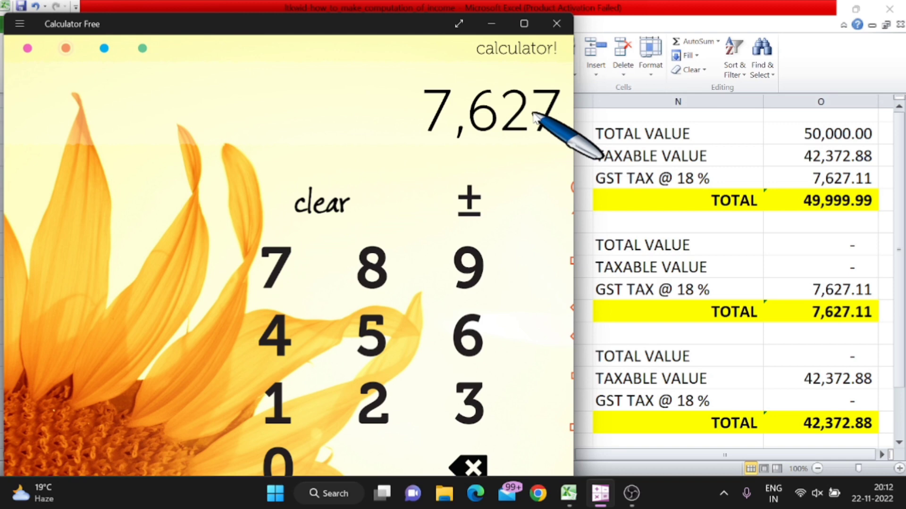
{"action": "type", "text": ".11"}
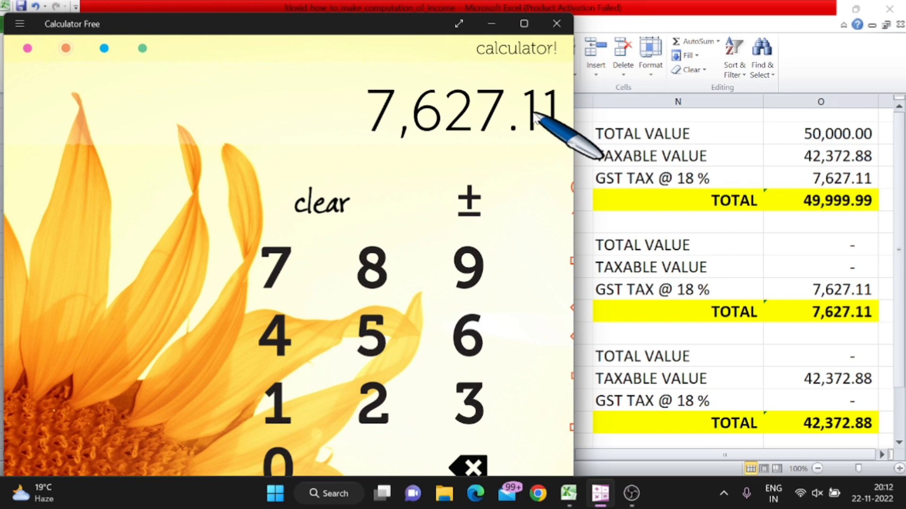
{"action": "key", "text": "slash"}
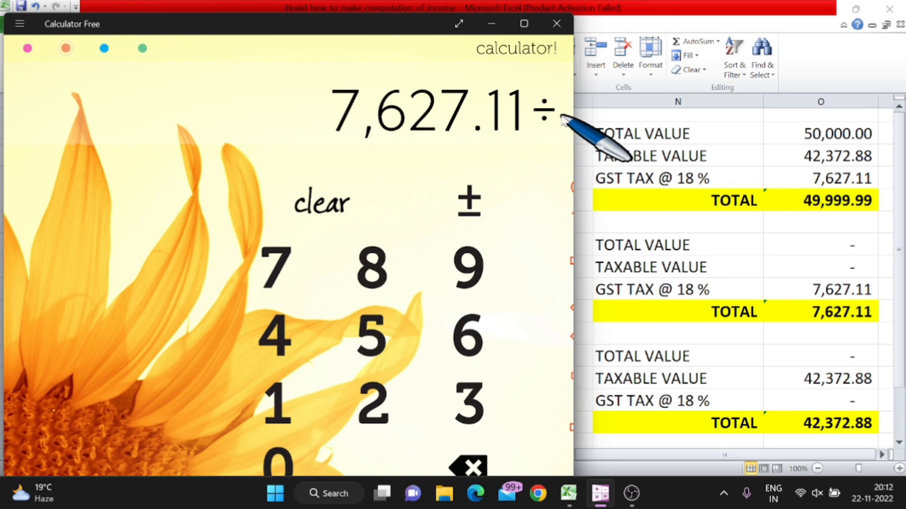
{"action": "type", "text": "18"}
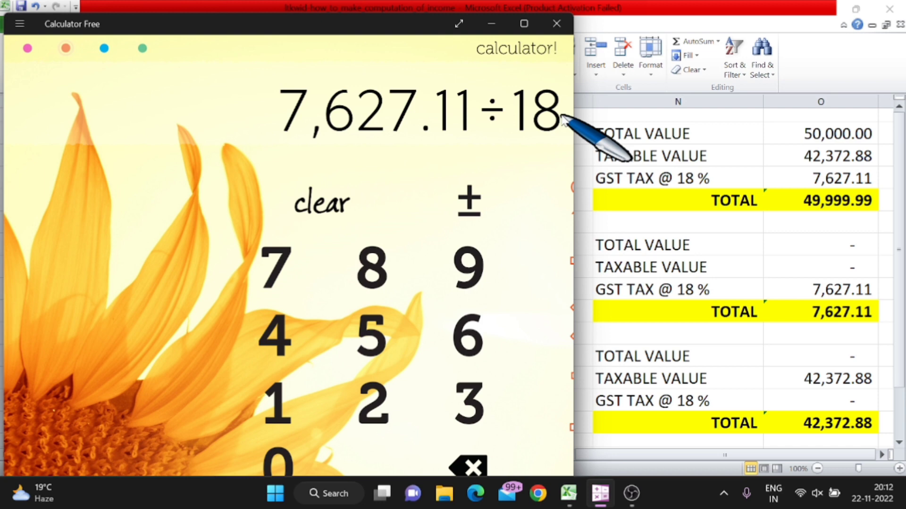
{"action": "type", "text": "*"}
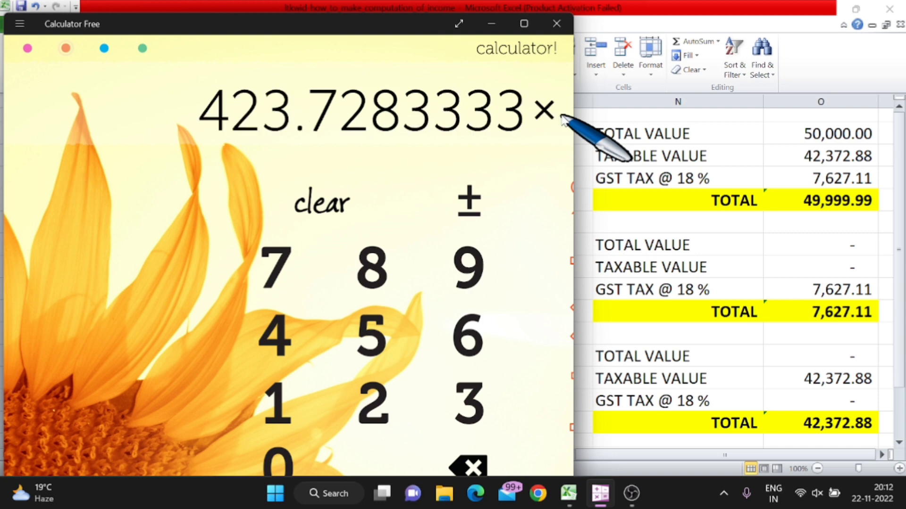
{"action": "type", "text": "100"}
{"action": "key", "text": "Return"}
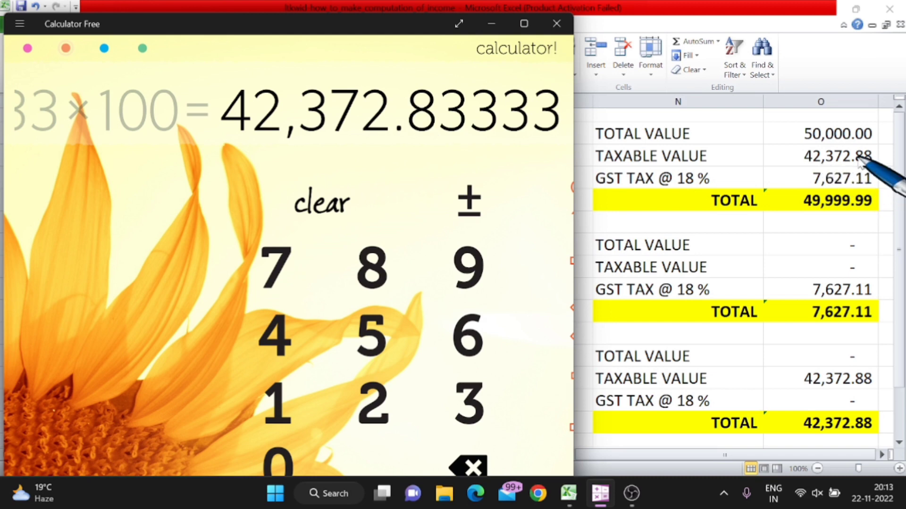
Enter 42,372.88 in cell O8 as the second block's taxable value
{"action": "left_click", "coordinate": [842, 267]}
{"action": "type", "text": "42,372"}
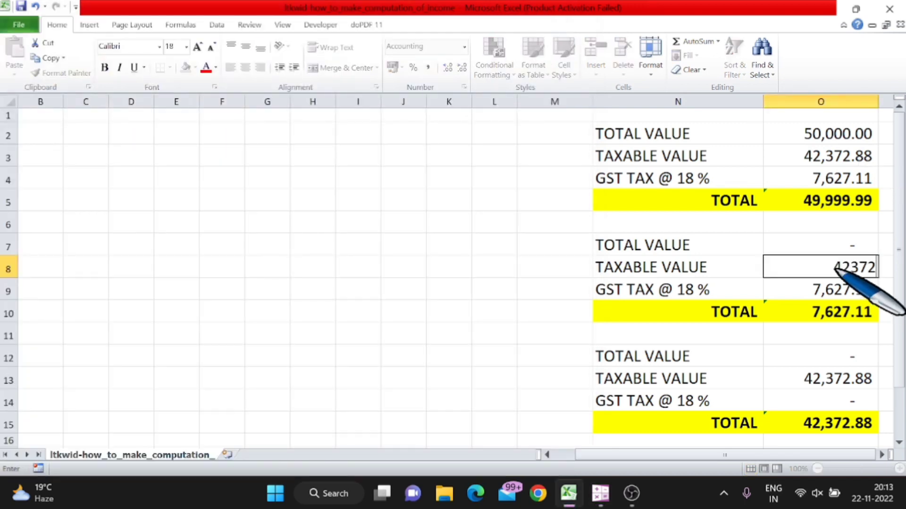
{"action": "type", "text": ".88"}
{"action": "key", "text": "ctrl+Return"}
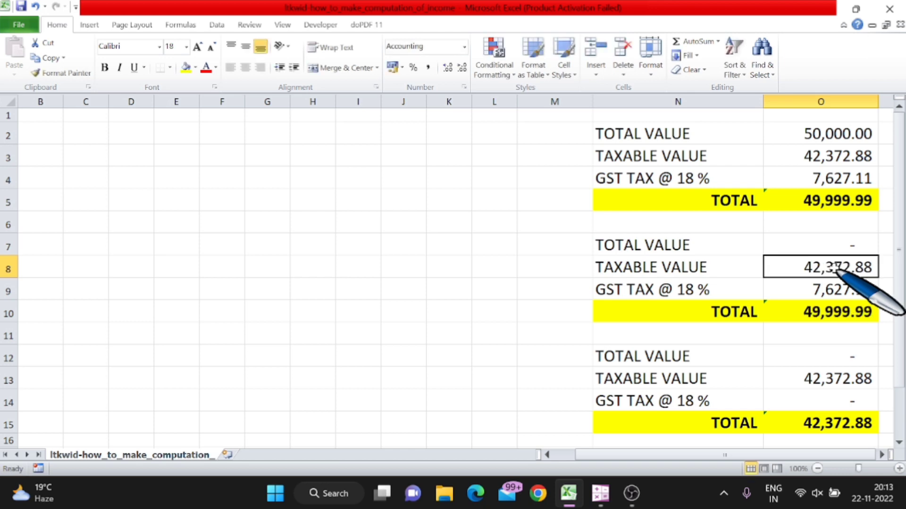
{"action": "left_click", "coordinate": [704, 267]}
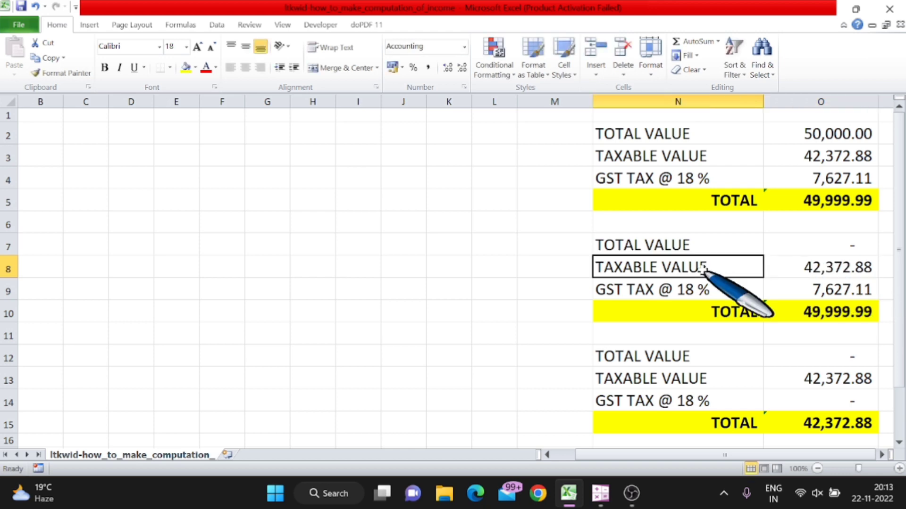
{"action": "left_click", "coordinate": [823, 276]}
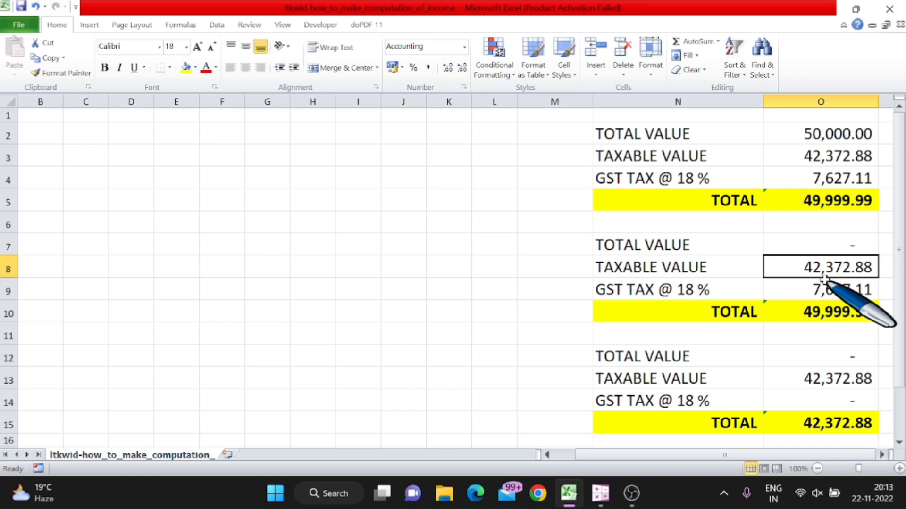
Enter 50,000 in cell O7 as the second block's total value
{"action": "left_click", "coordinate": [824, 280]}
{"action": "left_click", "coordinate": [823, 269]}
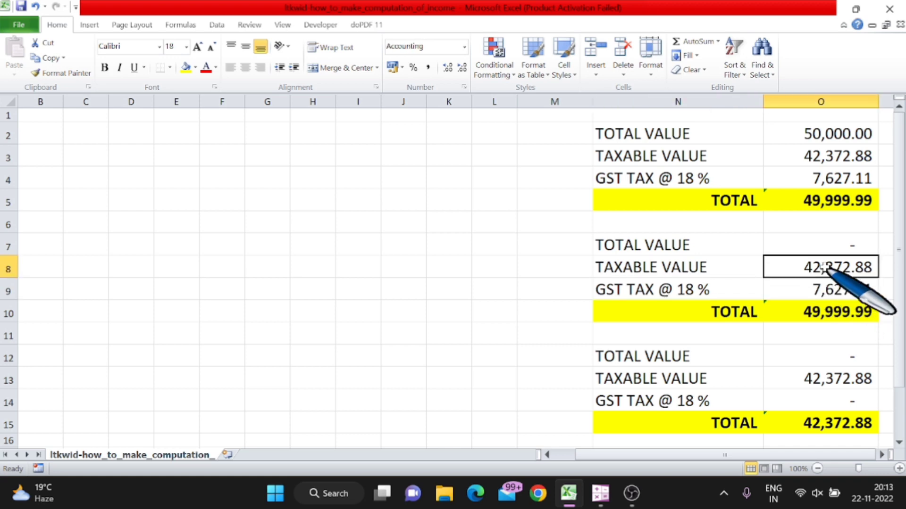
{"action": "left_click", "coordinate": [847, 324]}
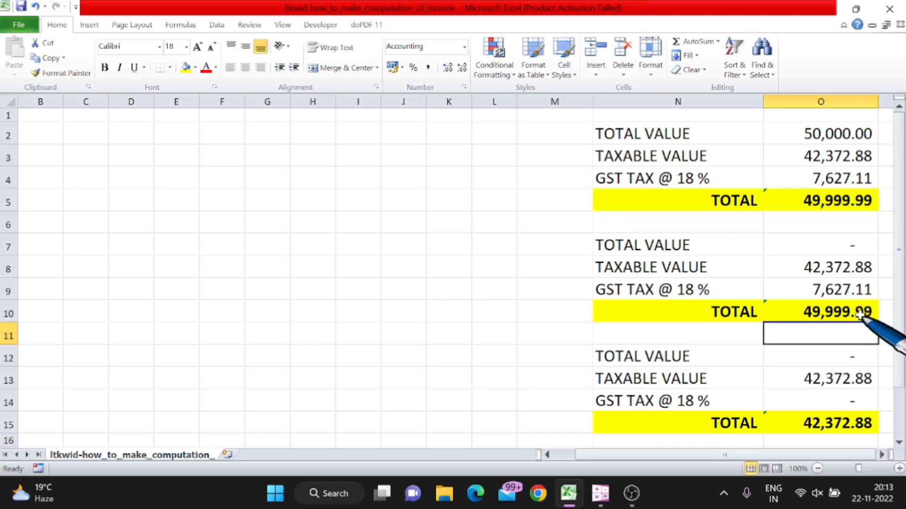
{"action": "left_click", "coordinate": [864, 311]}
{"action": "left_click", "coordinate": [833, 244]}
{"action": "type", "text": "50"}
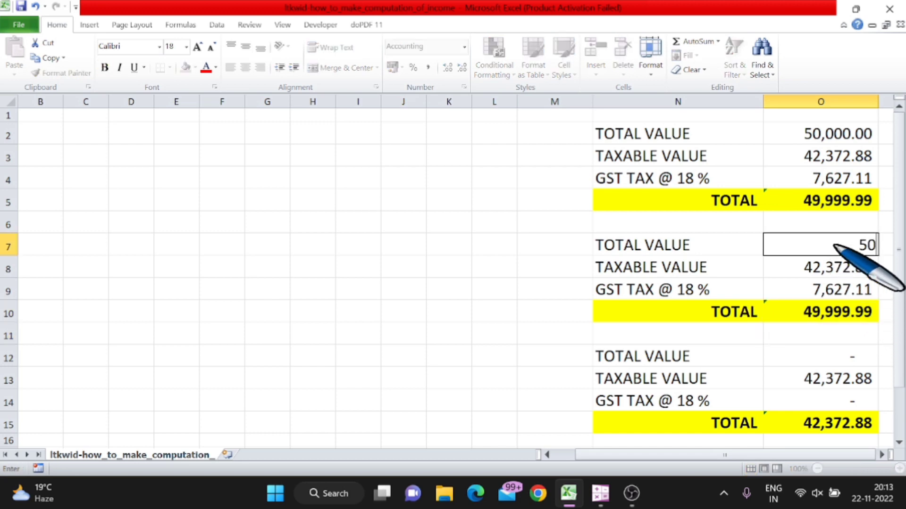
{"action": "type", "text": ",000"}
{"action": "key", "text": "Return"}
{"action": "left_click", "coordinate": [834, 244]}
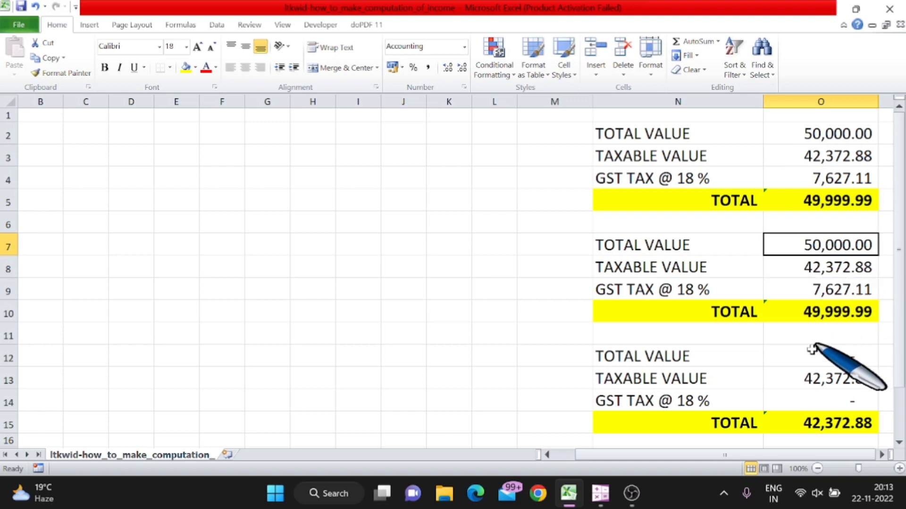
{"action": "left_click", "coordinate": [805, 377]}
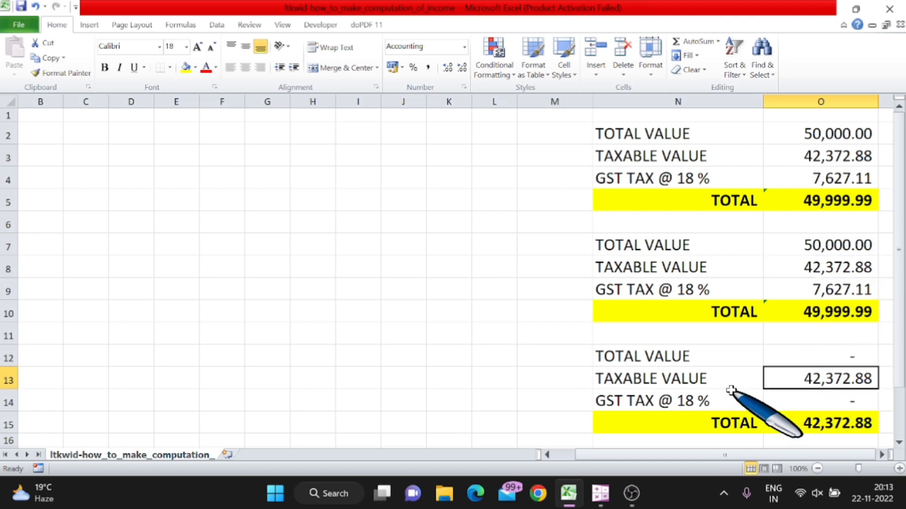
{"action": "key", "text": "alt+Tab"}
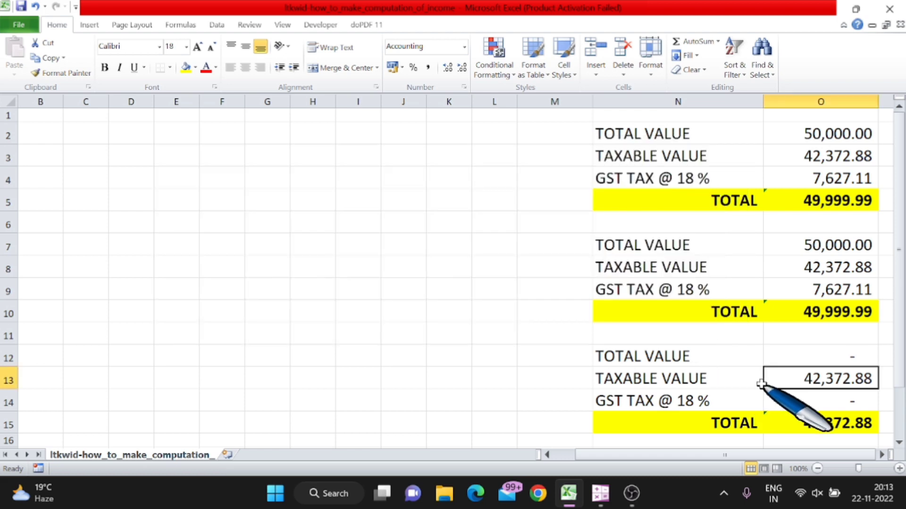
{"action": "key", "text": "alt+Tab"}
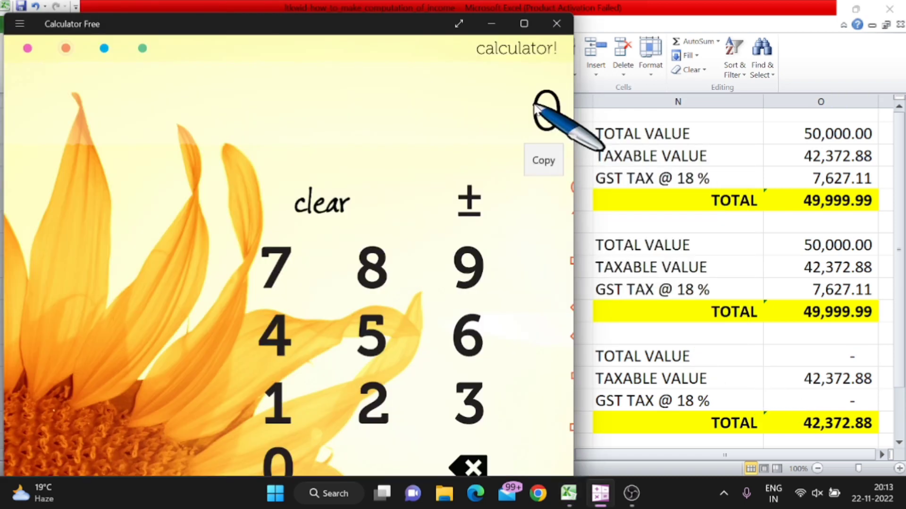
Compute 42372.88 × 18 ÷ 100 in the calculator for the third block's GST
{"action": "type", "text": "4"}
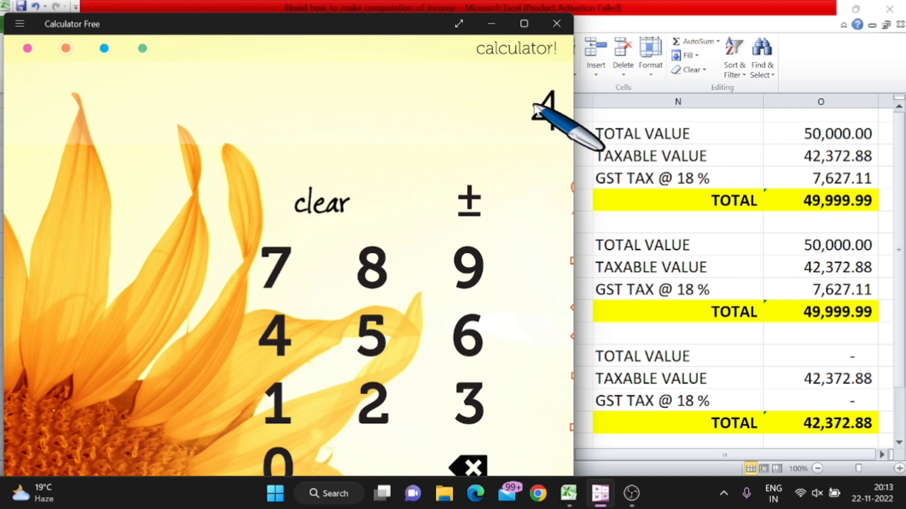
{"action": "type", "text": "2"}
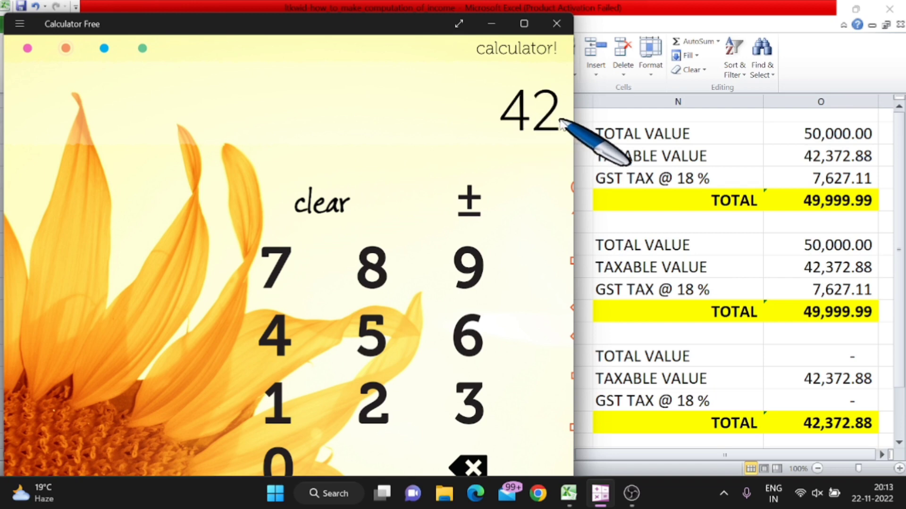
{"action": "type", "text": ",372"}
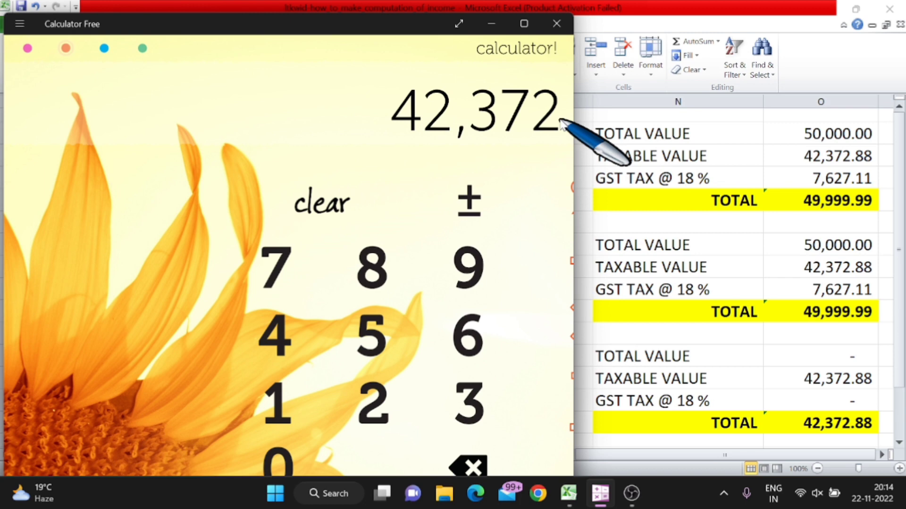
{"action": "type", "text": ".88"}
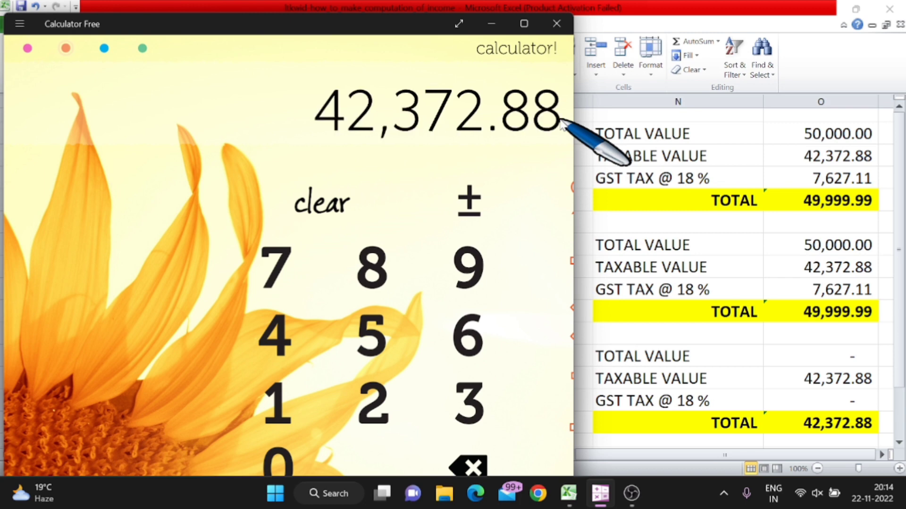
{"action": "type", "text": "*"}
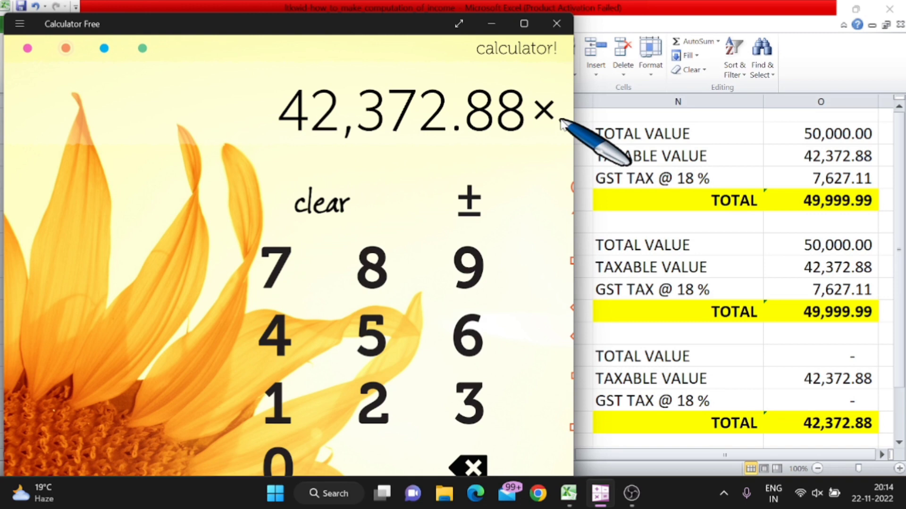
{"action": "type", "text": "18/10"}
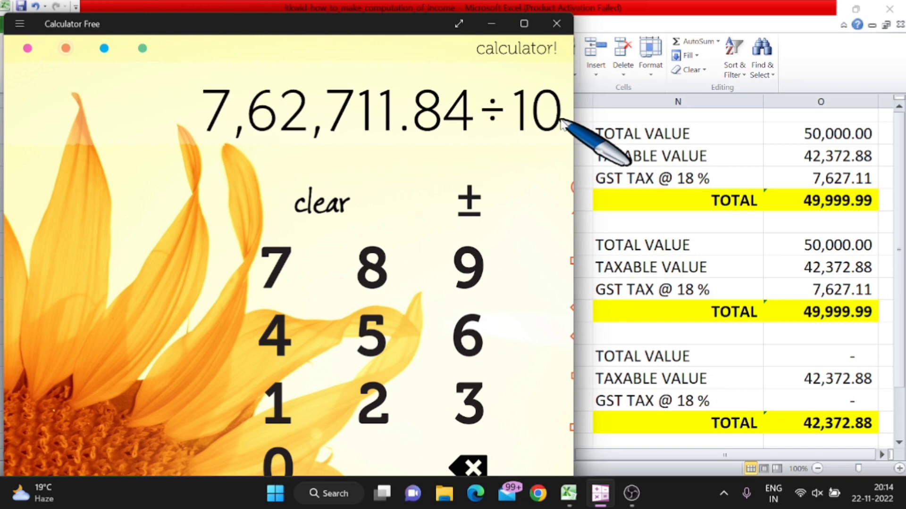
{"action": "type", "text": "0"}
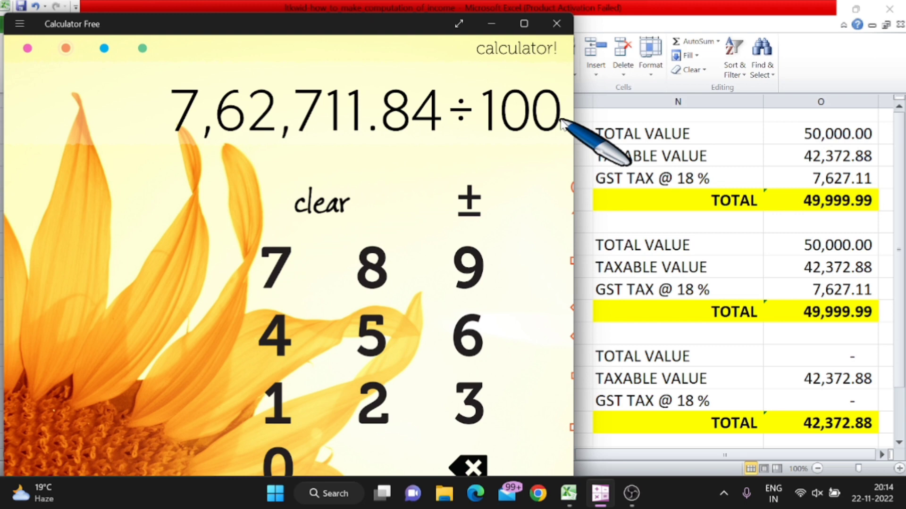
{"action": "key", "text": "alt+Tab"}
{"action": "left_click", "coordinate": [829, 400]}
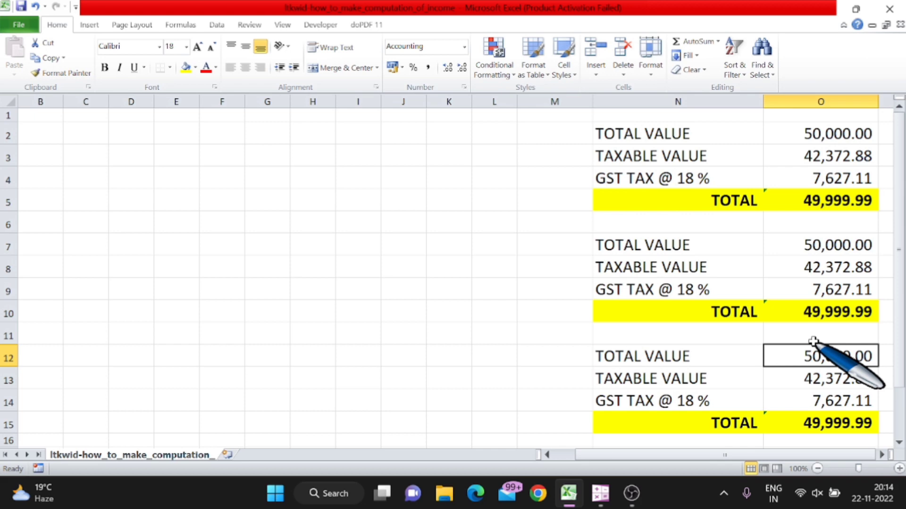
Bring Calculator Free back in front of the GST sheet
{"action": "key", "text": "alt+Tab"}
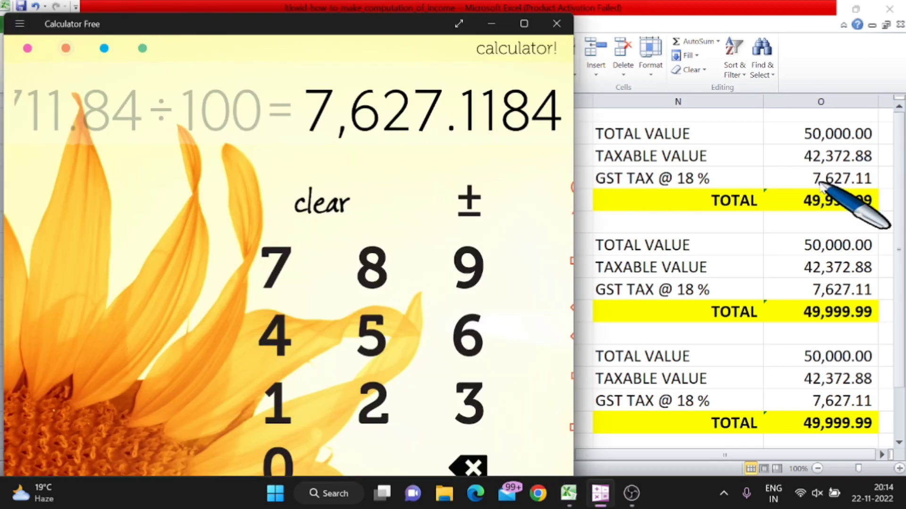
Recheck 50,000 ÷ 118 × 100 = 42,372.88 and its 18% GST 7,627.1184, then clear
{"action": "type", "text": "50000"}
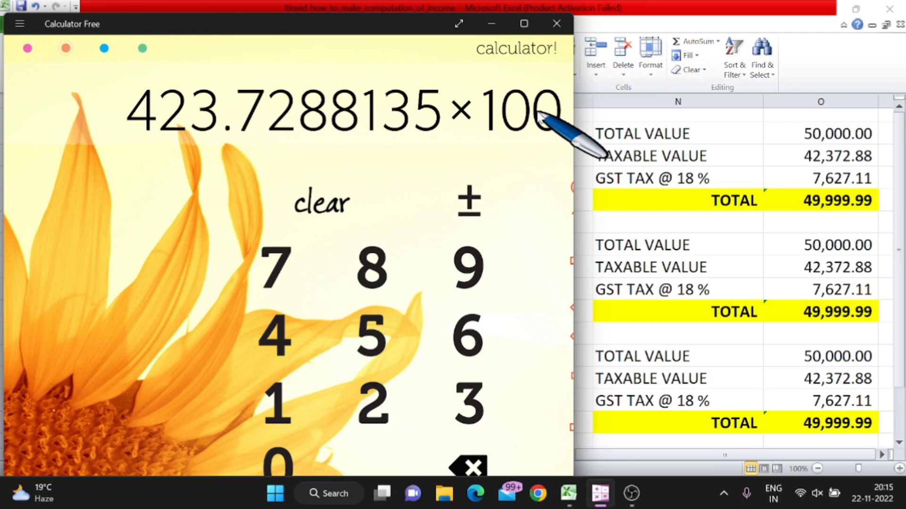
{"action": "key", "text": "Return"}
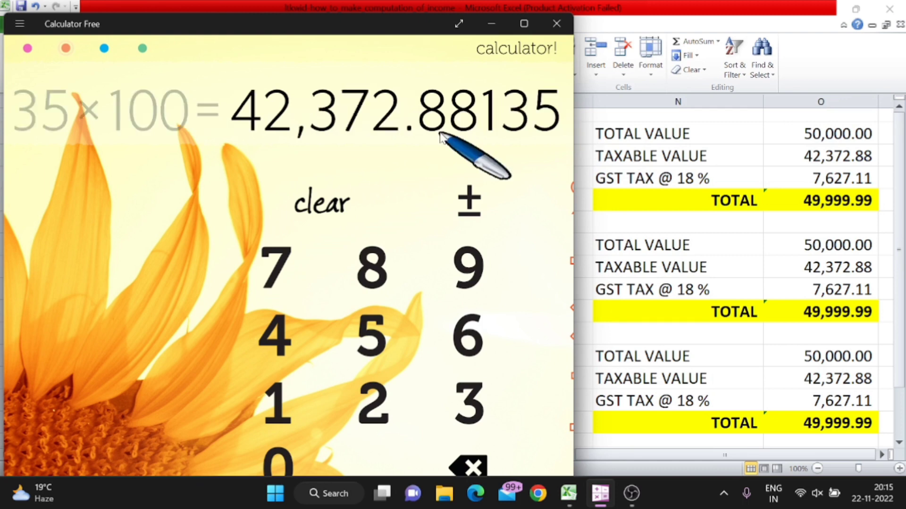
{"action": "key", "text": "asterisk"}
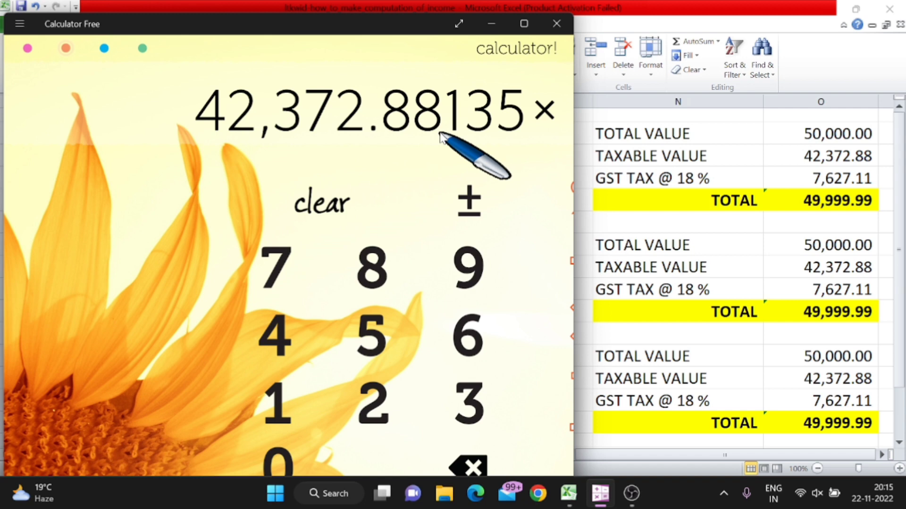
{"action": "key", "text": "BackSpace"}
{"action": "key", "text": "BackSpace"}
{"action": "key", "text": "BackSpace"}
{"action": "key", "text": "asterisk"}
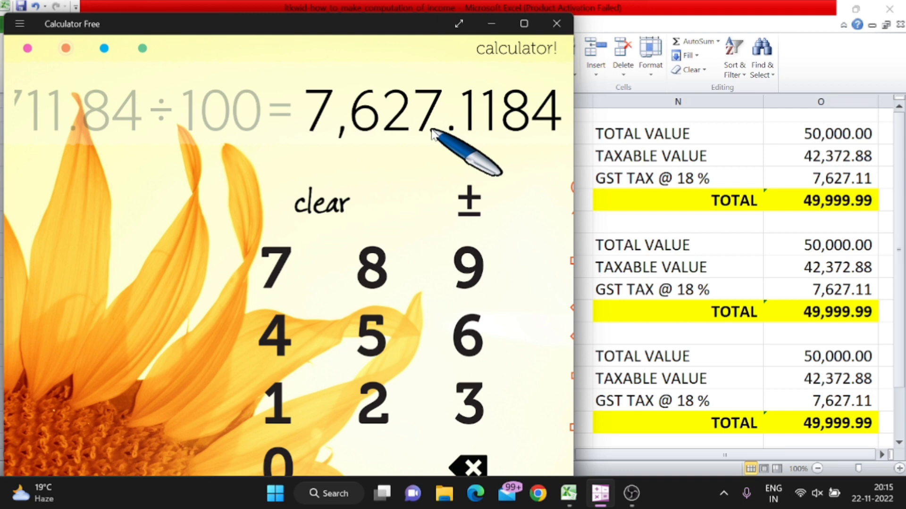
{"action": "key", "text": "Escape"}
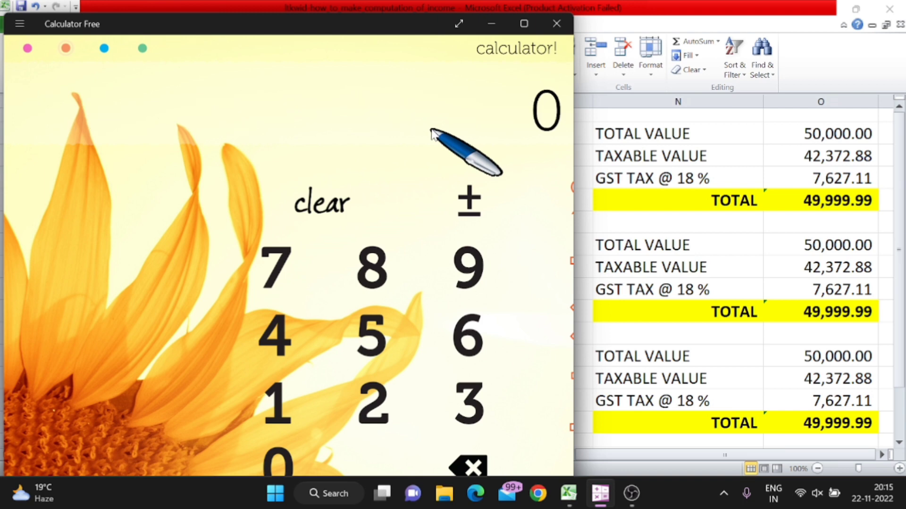
Work back from the 7,627.11 GST (÷18×100) to a taxable value of 42,372.83
{"action": "type", "text": "79"}
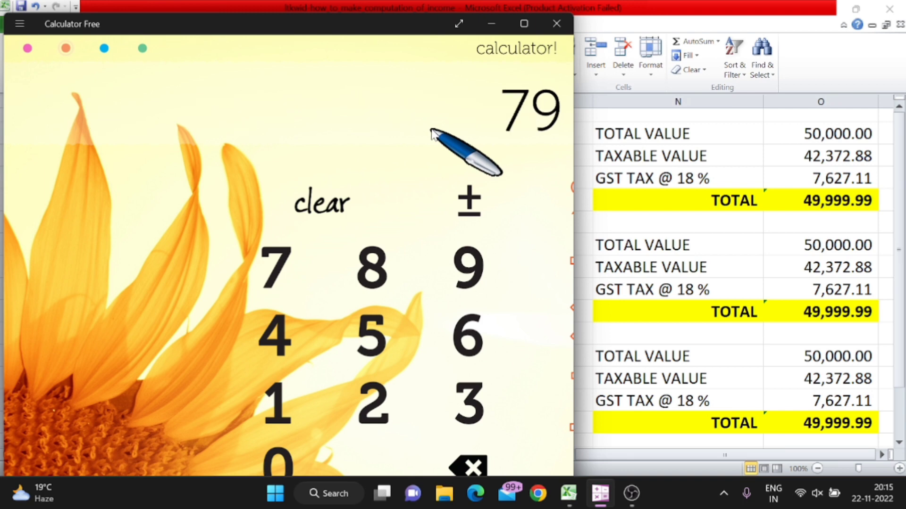
{"action": "key", "text": "BackSpace"}
{"action": "type", "text": "627.11"}
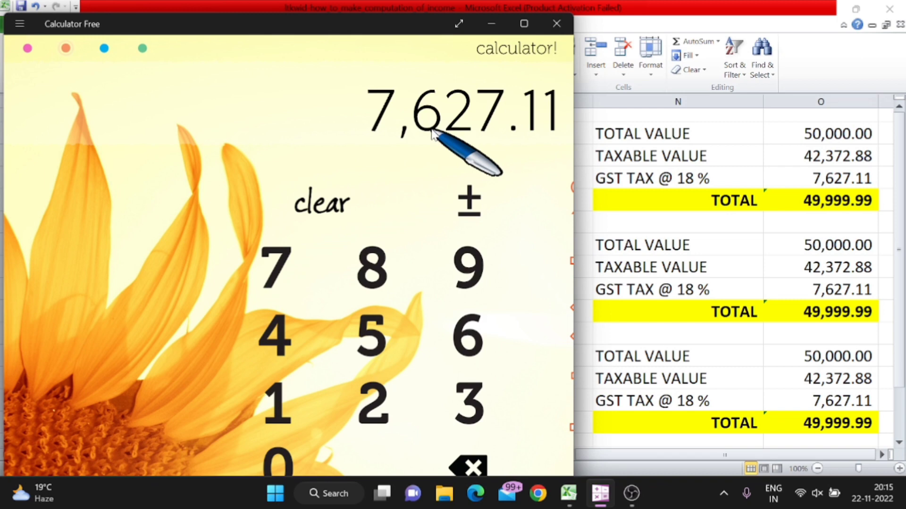
{"action": "key", "text": "slash"}
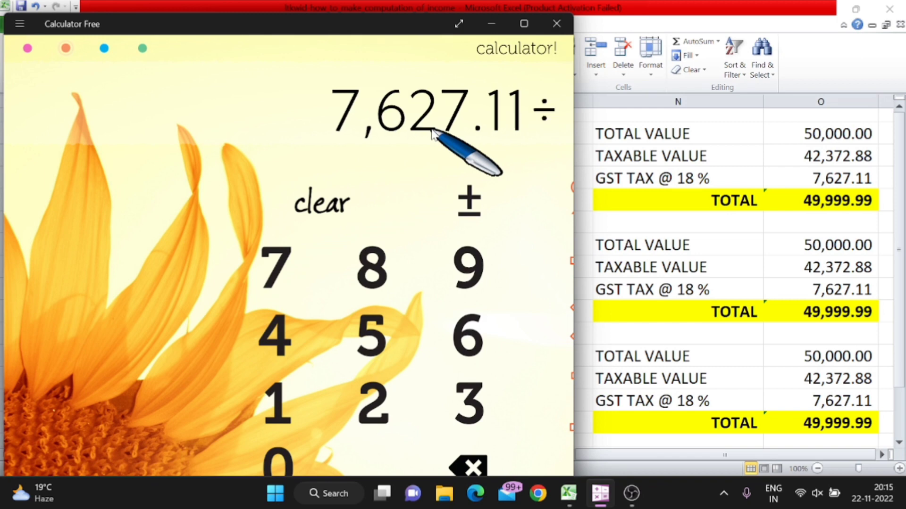
{"action": "type", "text": "18"}
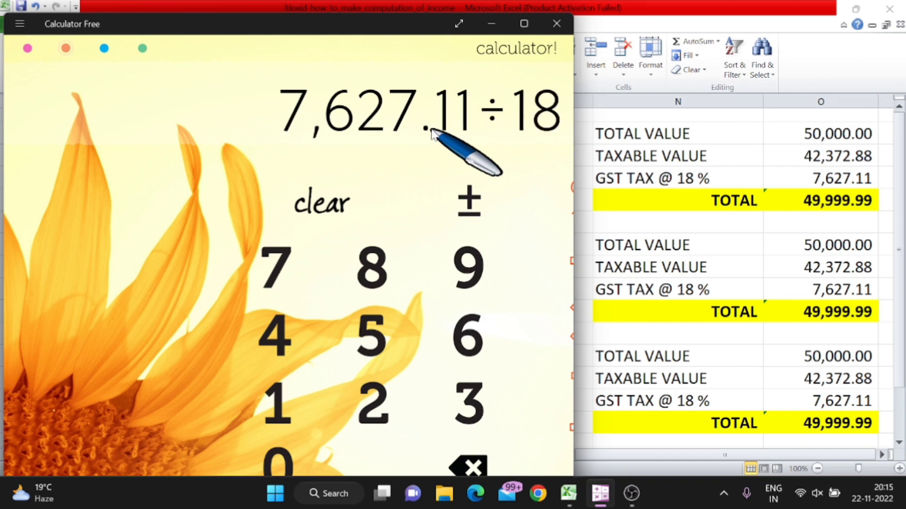
{"action": "key", "text": "asterisk"}
{"action": "type", "text": "100"}
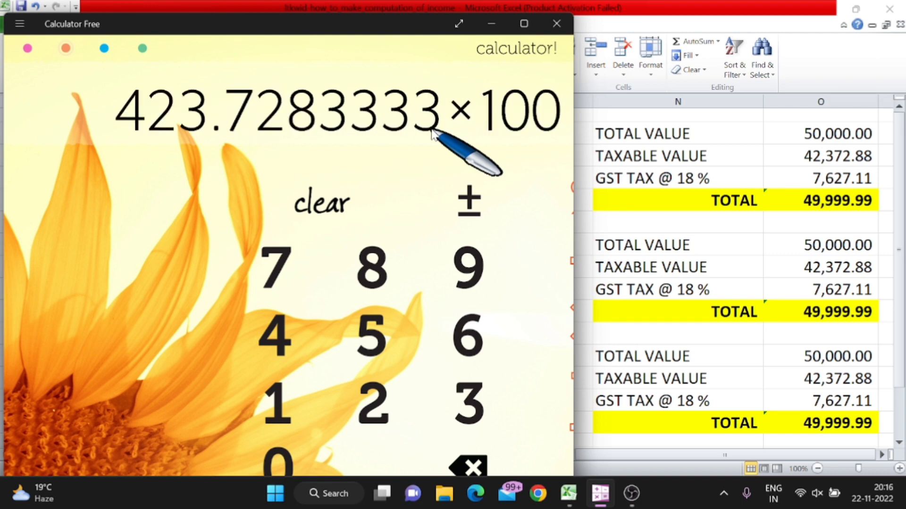
{"action": "key", "text": "Return"}
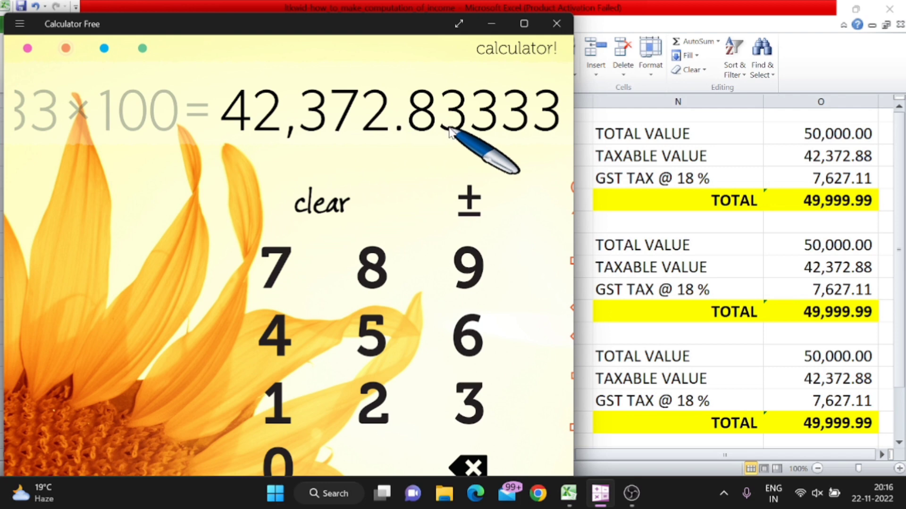
Multiply the taxable value by 18 and divide by 100 to get 7,627.11, then clear the calculator
{"action": "key", "text": "asterisk"}
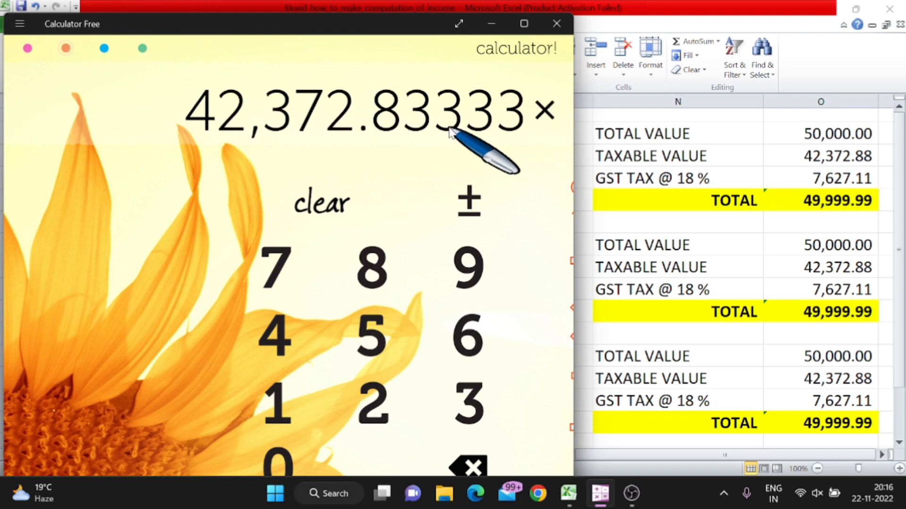
{"action": "type", "text": "18"}
{"action": "key", "text": "Return"}
{"action": "type", "text": "/1"}
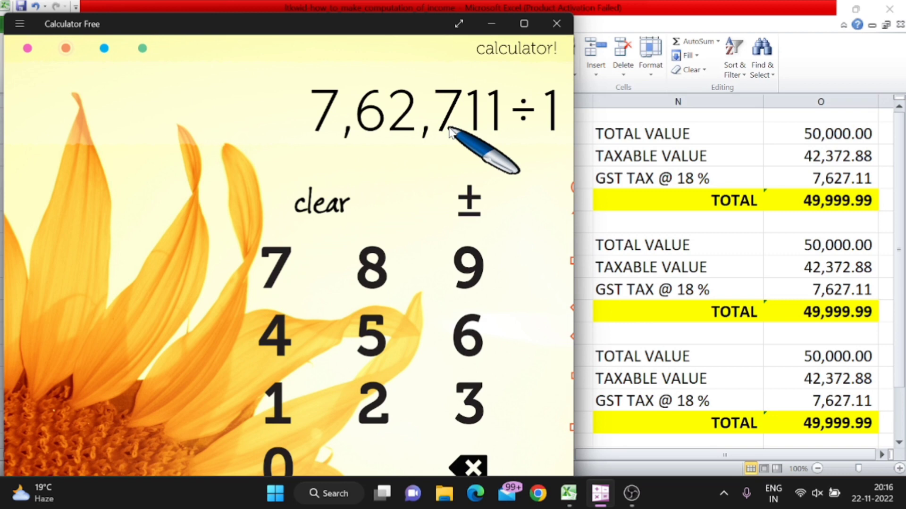
{"action": "type", "text": "00"}
{"action": "key", "text": "Return"}
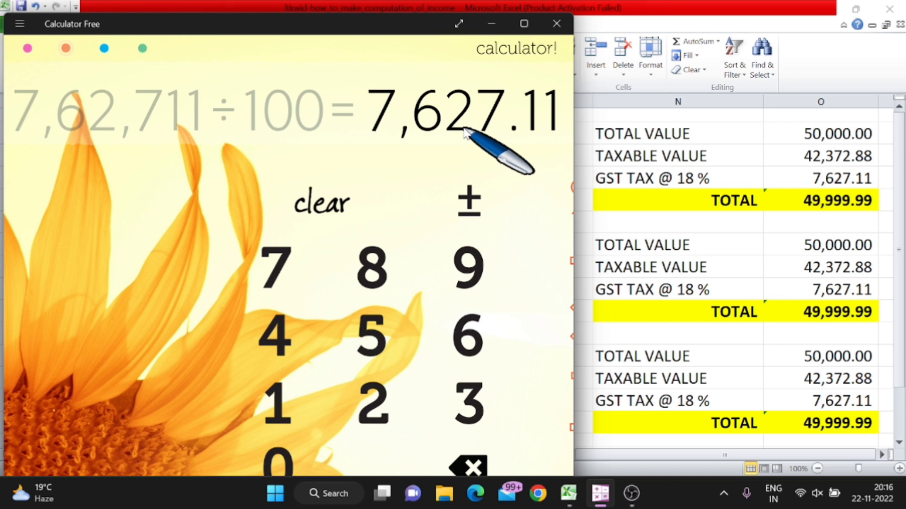
{"action": "key", "text": "Escape"}
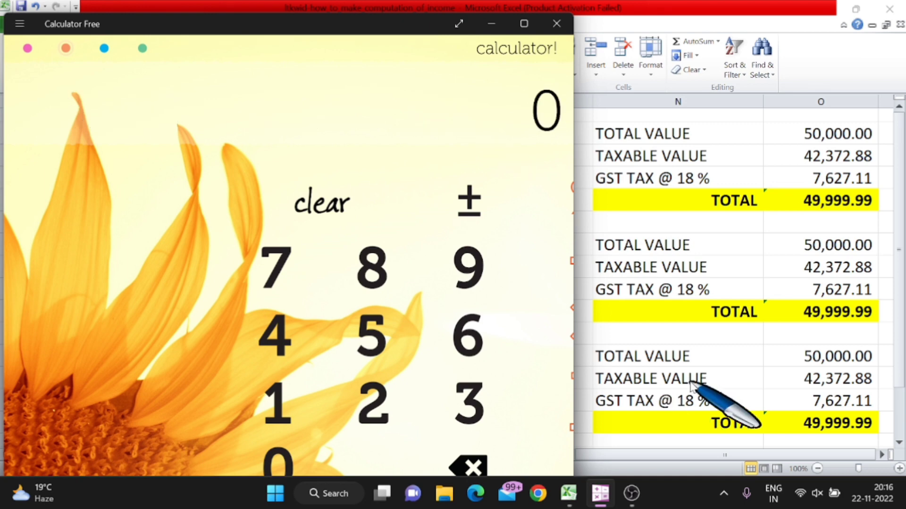
Compute 42,372.88 × 18 ÷ 100 in the calculator, giving 7,627.1184 GST
{"action": "type", "text": "42"}
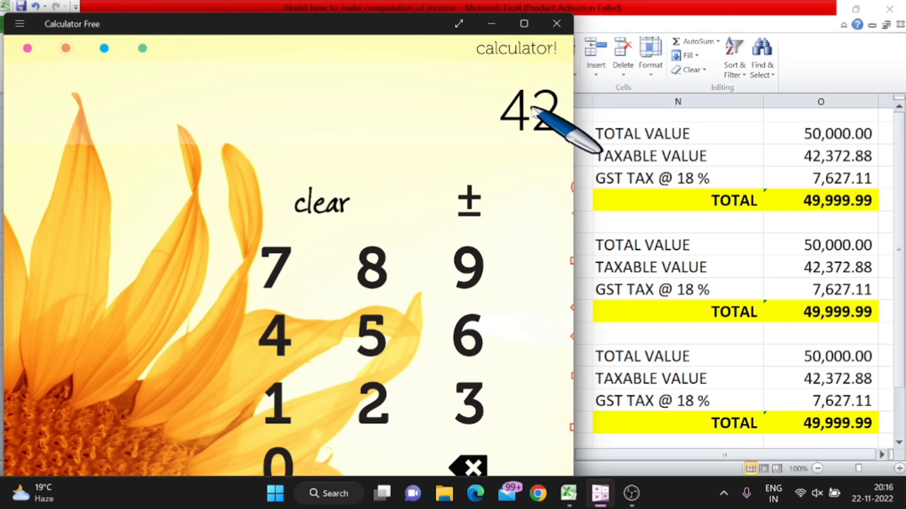
{"action": "type", "text": ",372"}
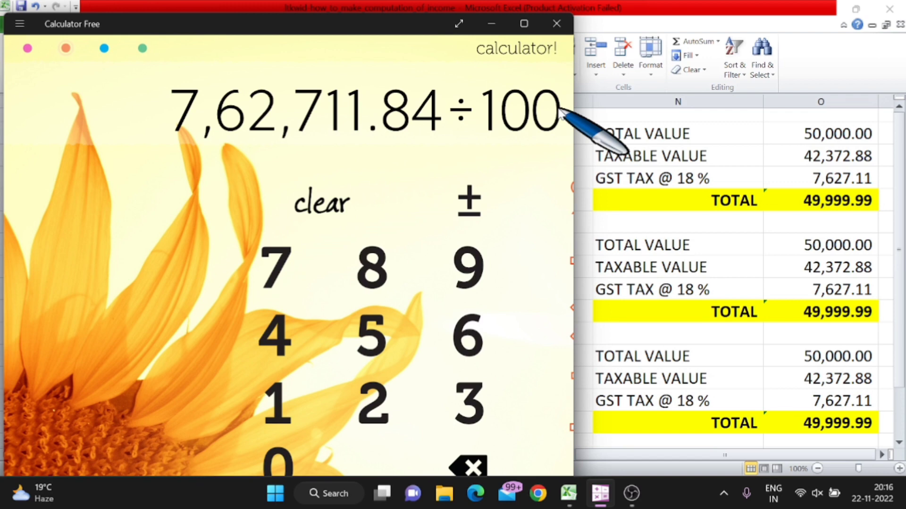
{"action": "key", "text": "Return"}
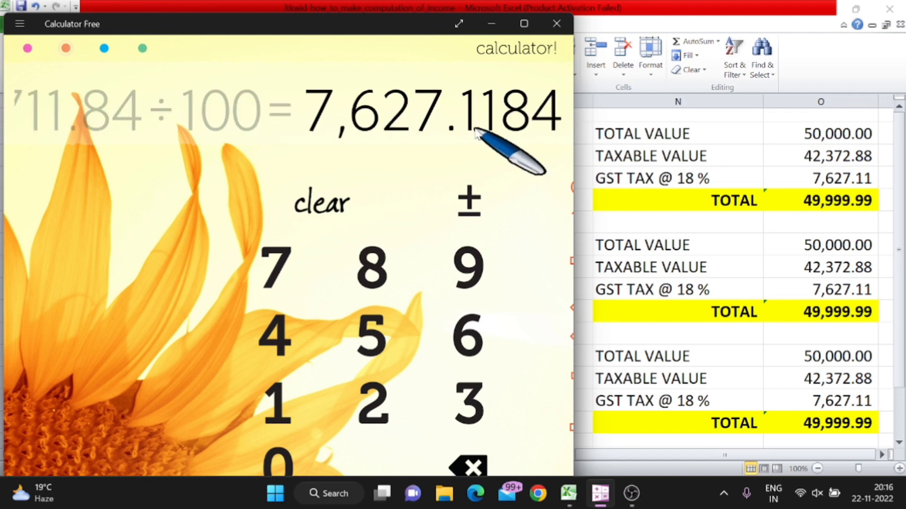